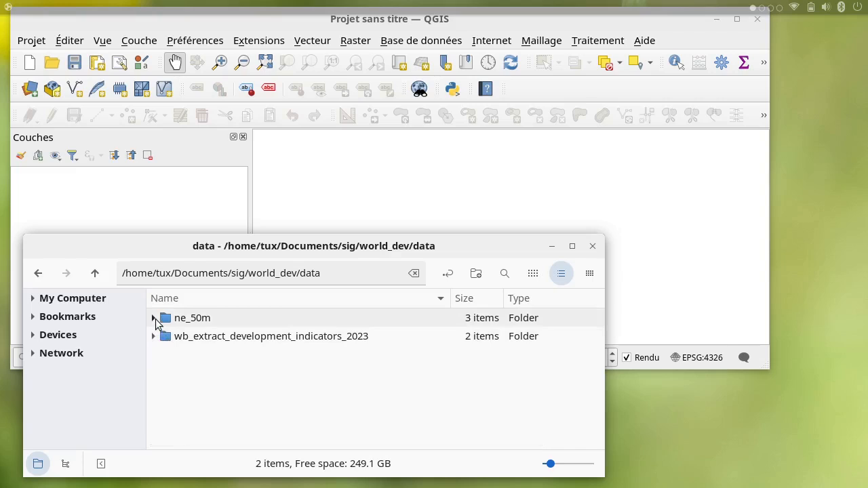
Load ne_50m_admin_0_countries.shp from the ne_50m_admin_0_countries folder into the QGIS project.
click(154, 318)
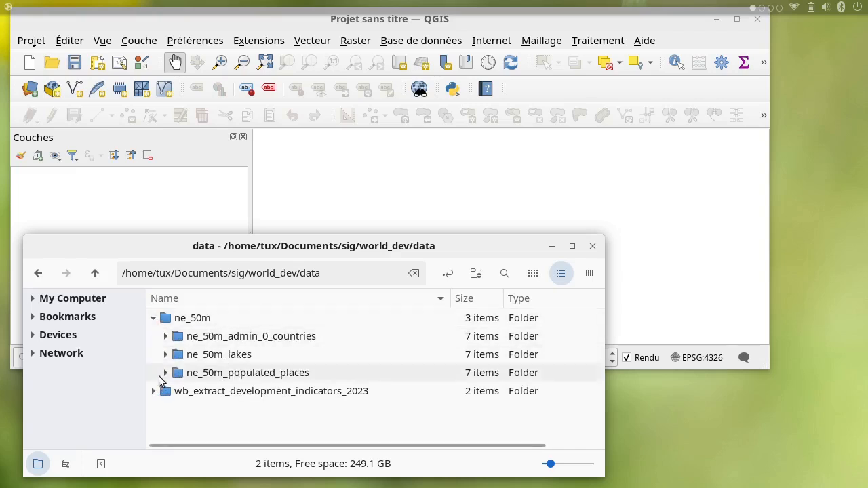
click(164, 337)
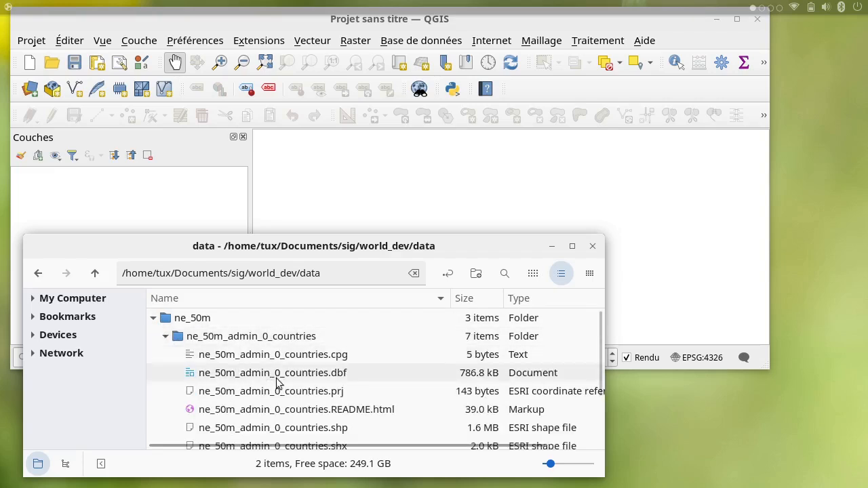
scroll(260, 392, down, 1)
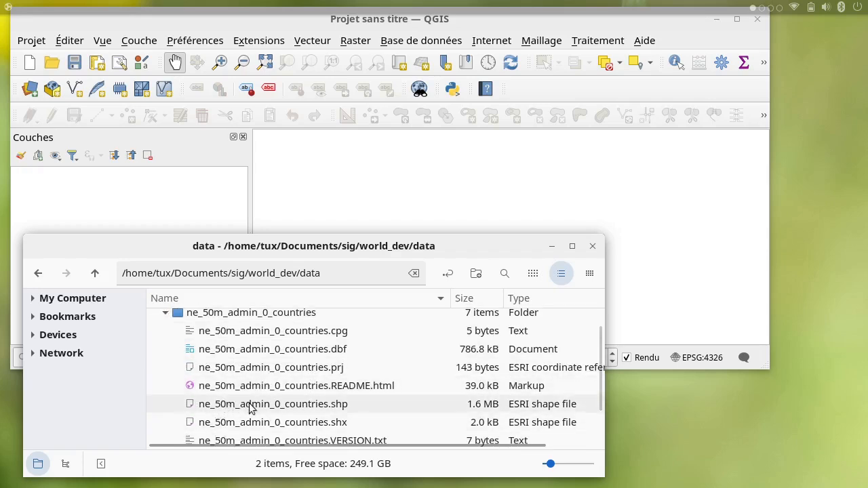
click(248, 405)
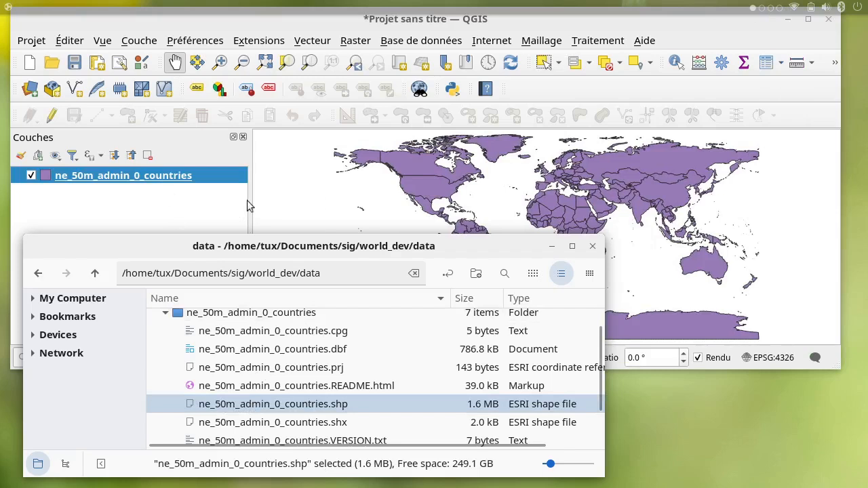
Open wb_extract_development_indicators_2023.tsv from the wb_extract_development_indicators_2023 folder in LibreOffice Calc.
scroll(169, 335, up, 2)
click(154, 319)
click(196, 352)
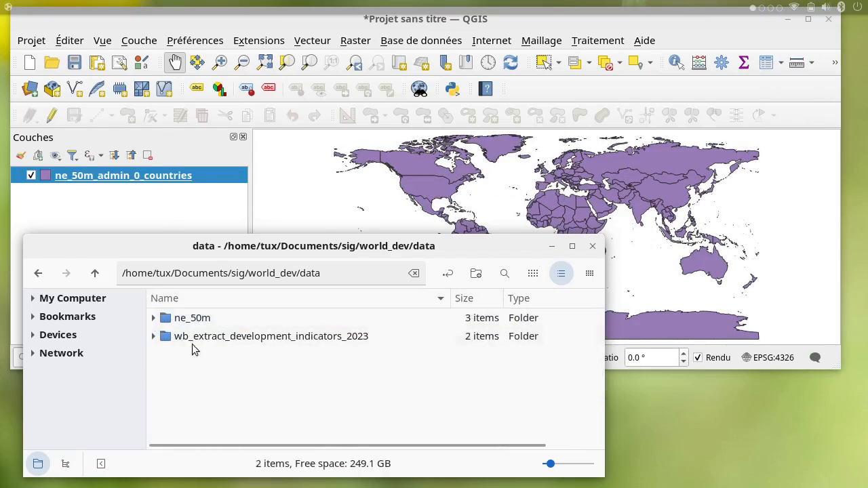
click(188, 343)
click(153, 336)
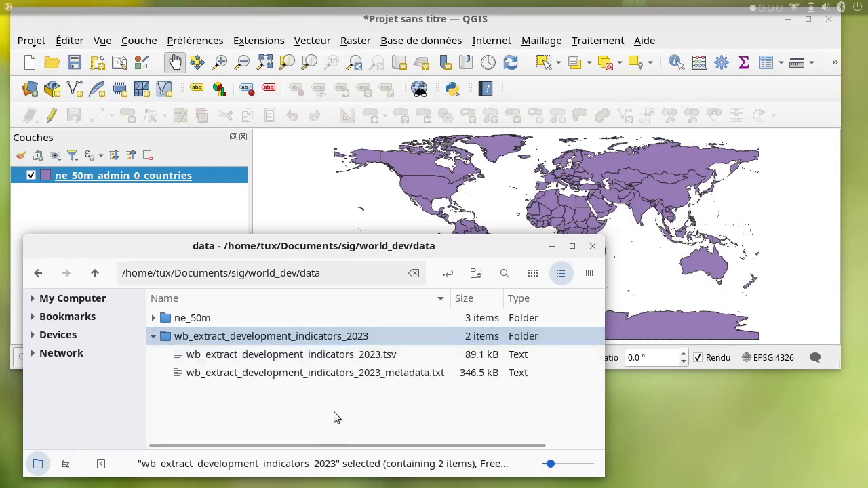
click(364, 358)
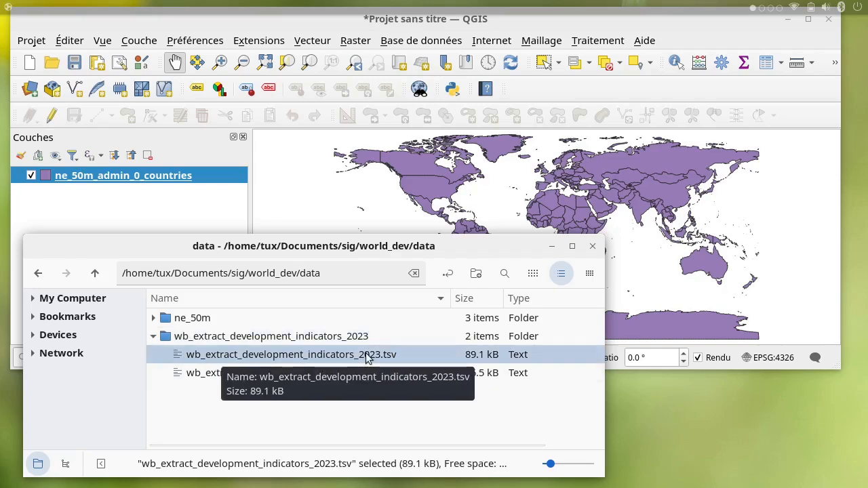
double_click(366, 355)
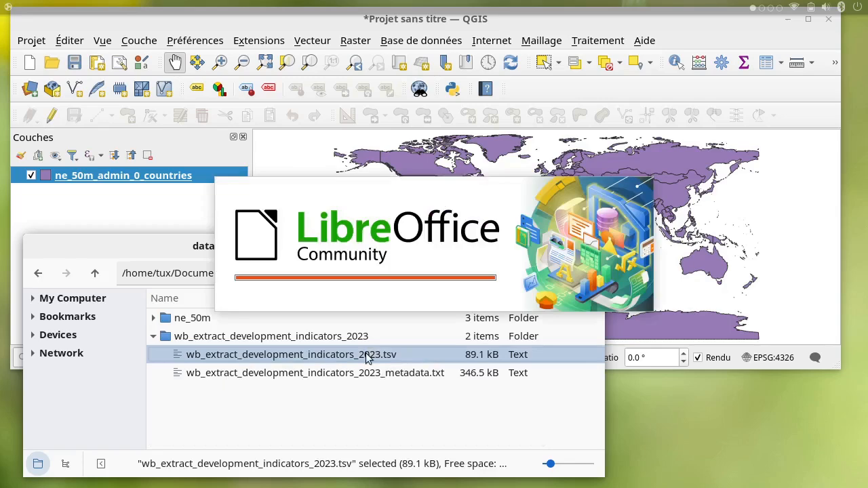
key(Return)
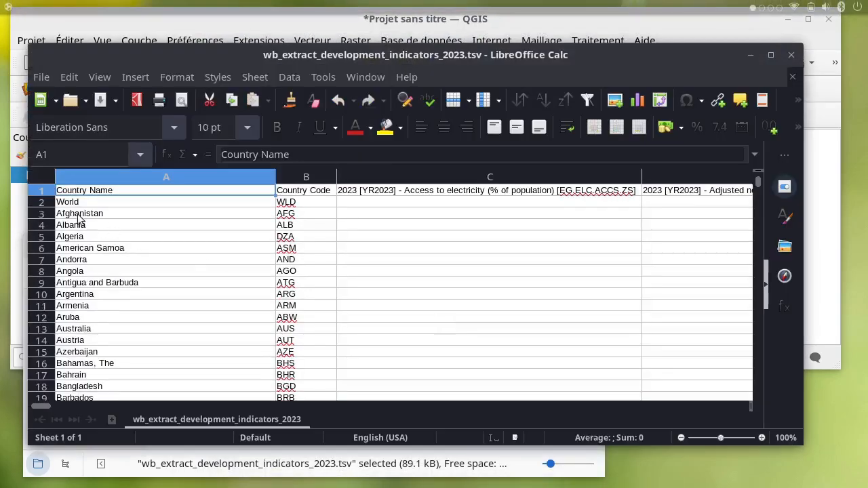
Examine the country name, country code and indicator columns in the spreadsheet, and close it without saving.
click(78, 216)
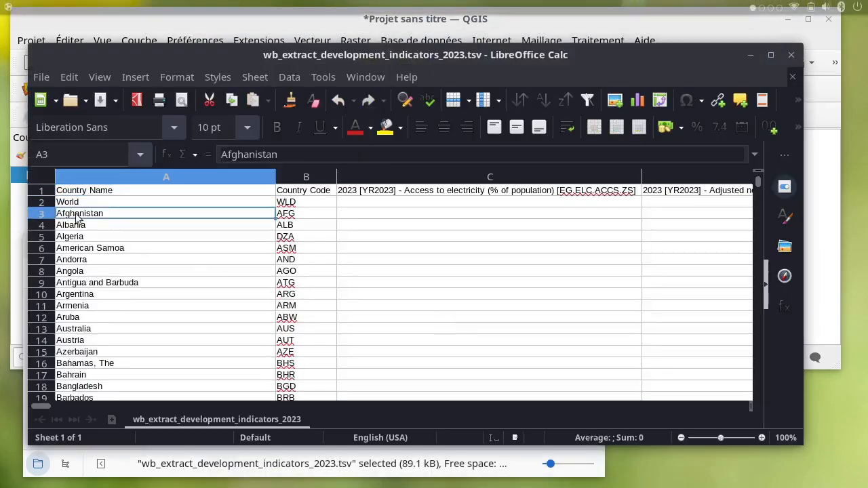
click(42, 177)
drag(275, 178, 173, 181)
click(243, 245)
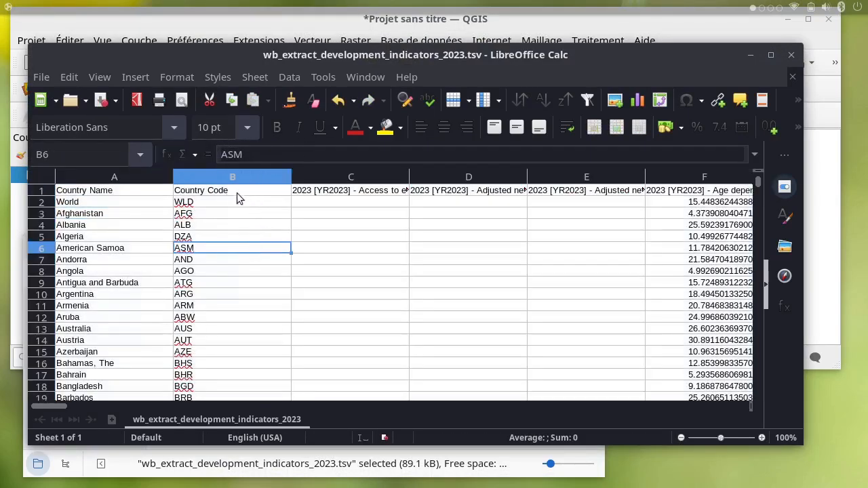
click(382, 213)
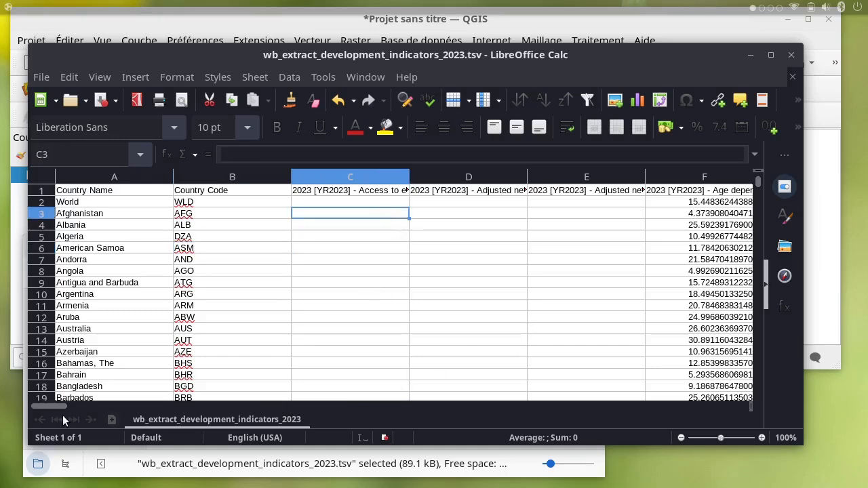
mouse_move(55, 405)
mouse_down()
mouse_move(440, 384)
mouse_move(614, 386)
mouse_move(277, 386)
mouse_move(62, 411)
mouse_up()
click(793, 57)
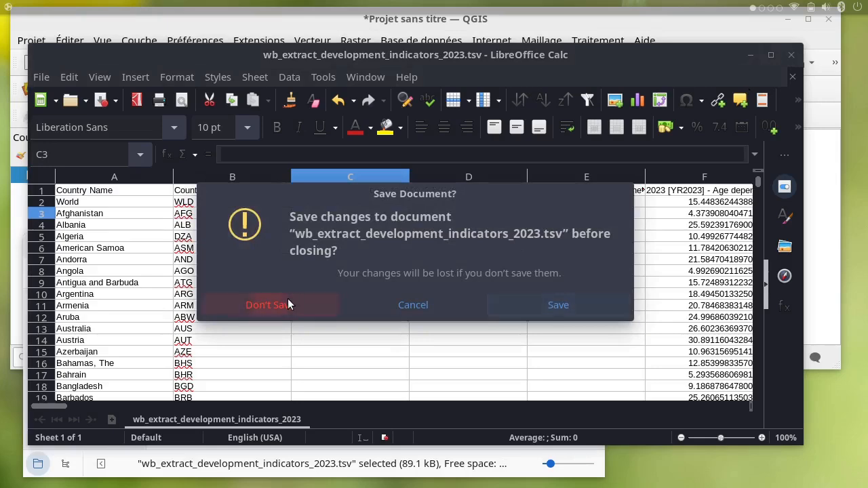
click(287, 298)
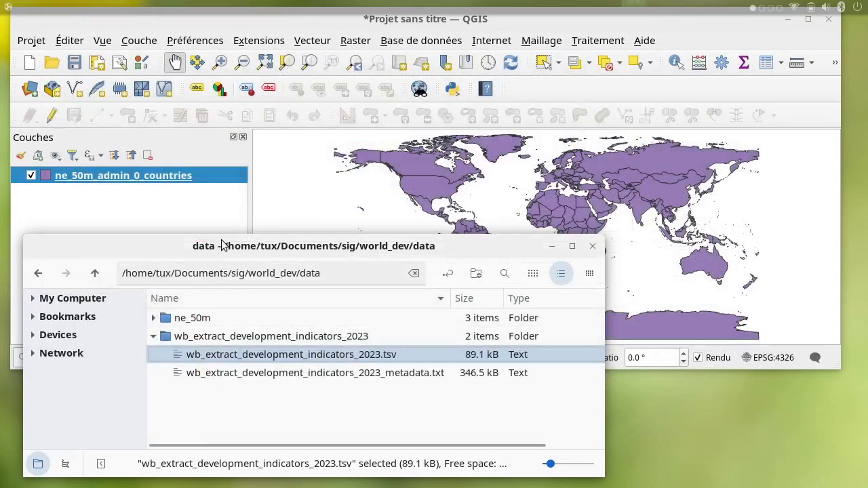
Switch to QGIS and choose wb_extract_development_indicators_2023.tsv as the delimited text source in the data source manager.
drag(223, 238, 222, 286)
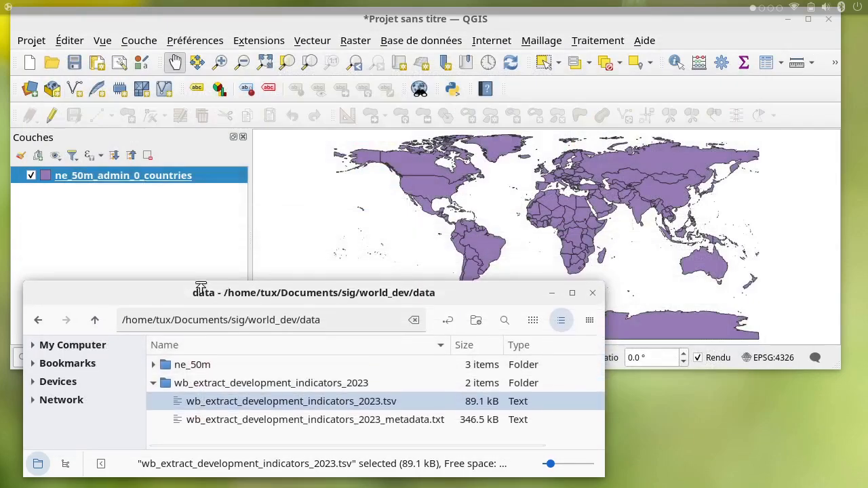
click(238, 25)
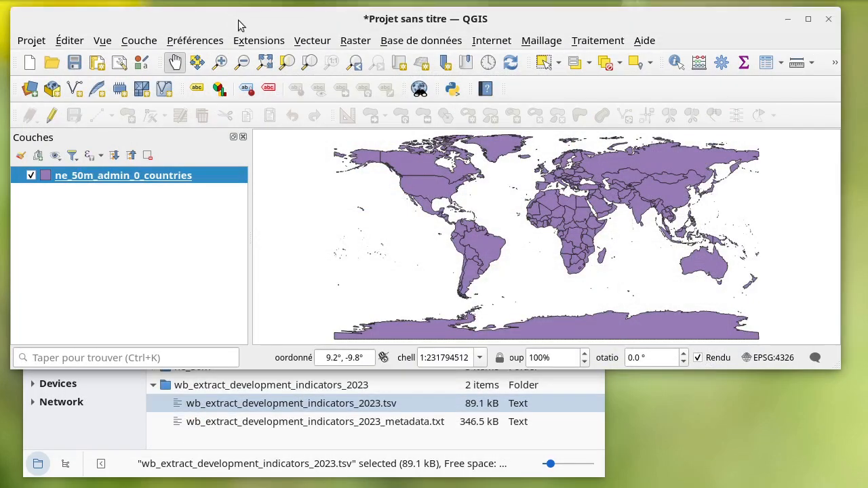
click(47, 91)
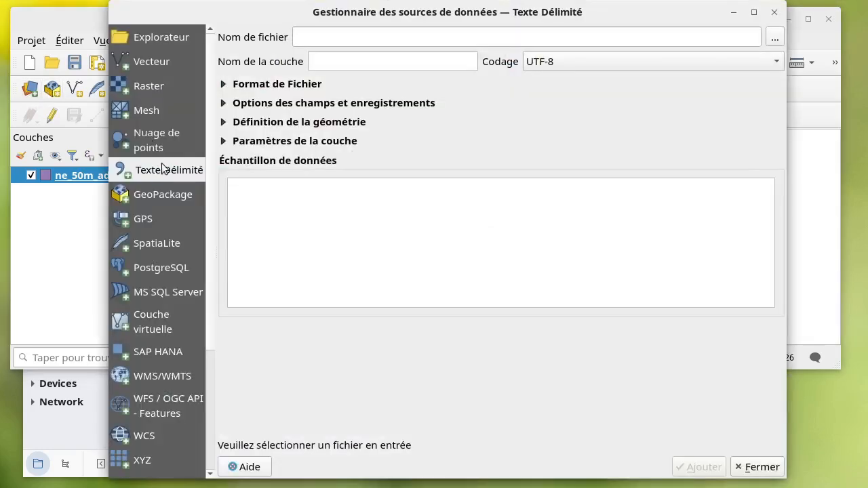
click(774, 38)
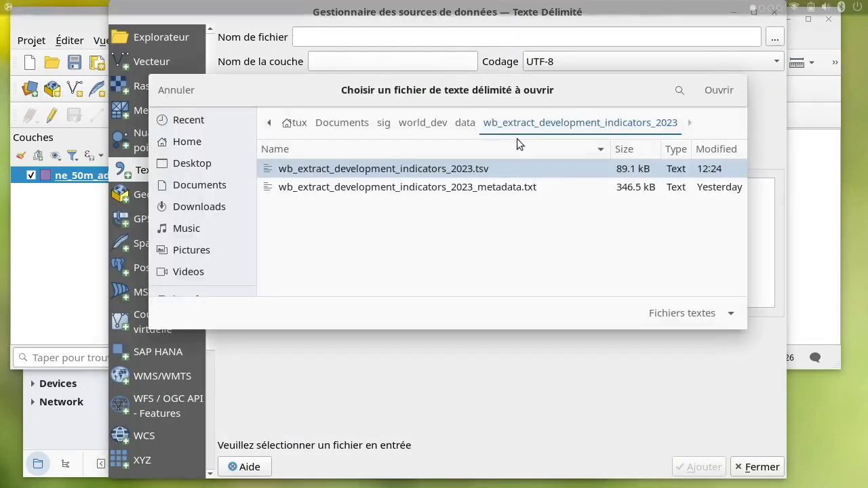
click(715, 95)
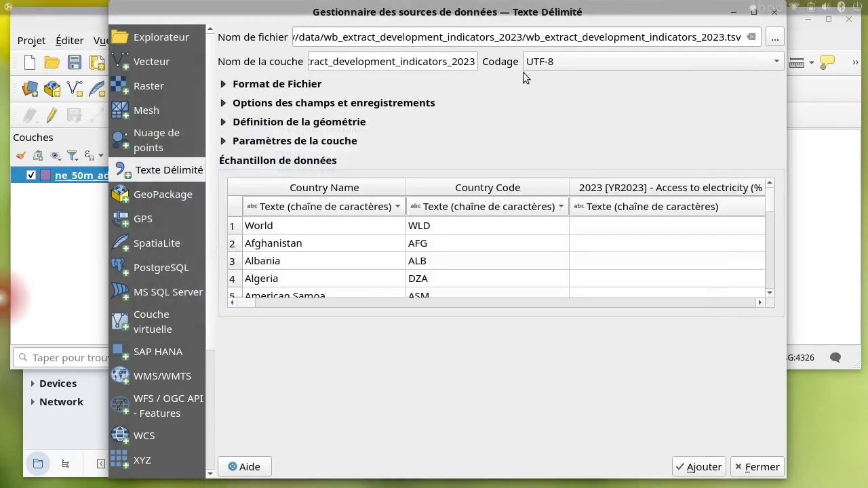
Preview the file format as CSV (virgule) and set it back to custom delimiters with Tab.
click(239, 89)
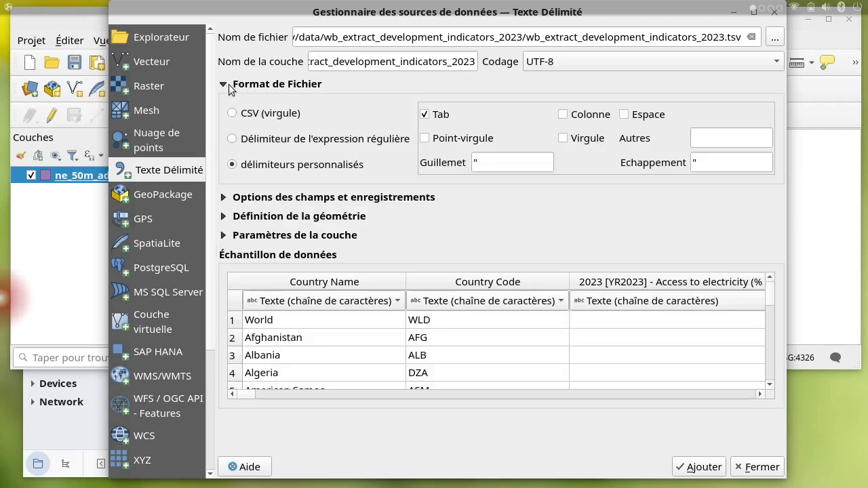
click(253, 115)
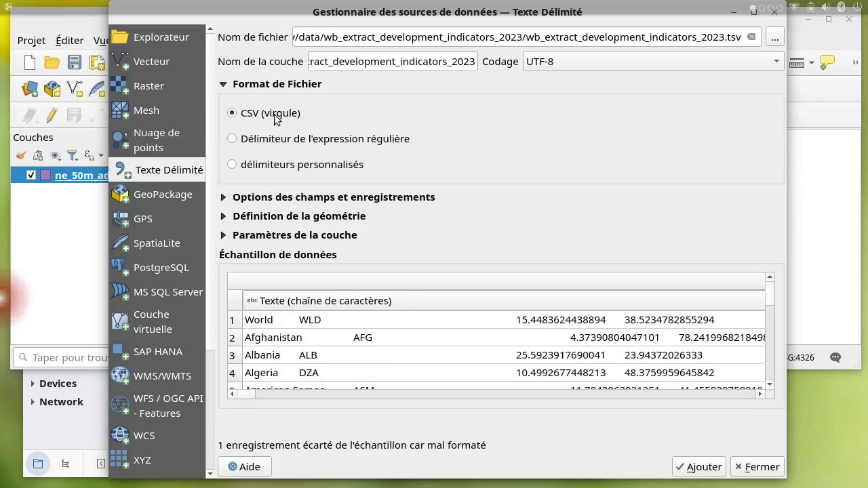
click(282, 169)
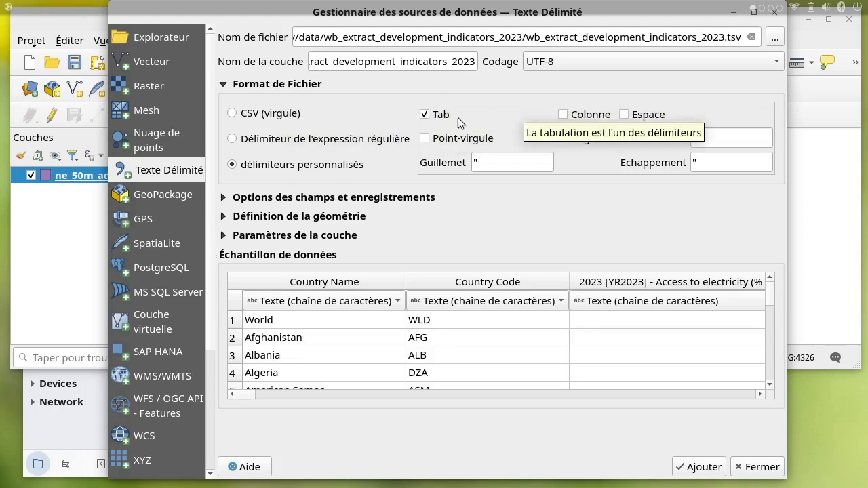
click(291, 83)
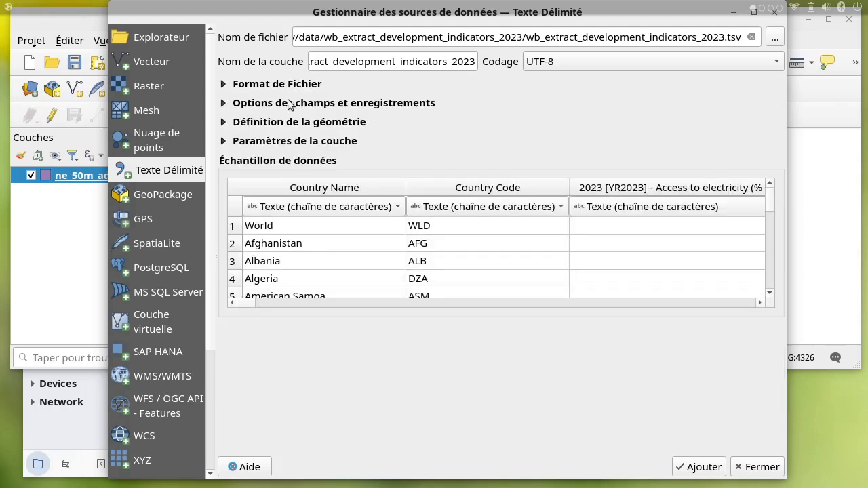
Review the field and record options and check the field types of the indicator columns in the data sample.
click(290, 103)
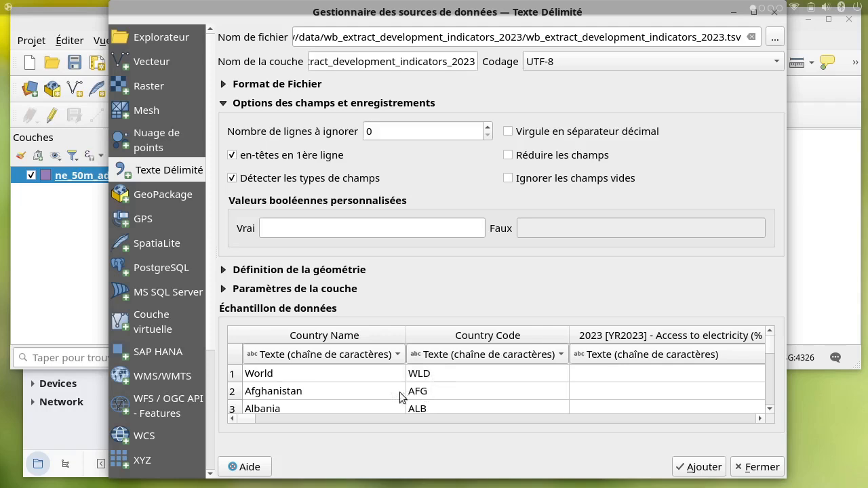
drag(246, 420, 322, 386)
click(299, 377)
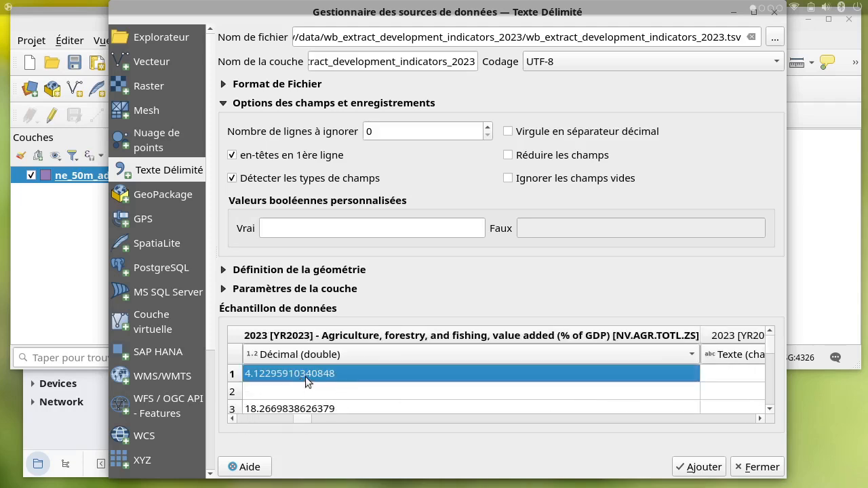
drag(301, 419, 523, 408)
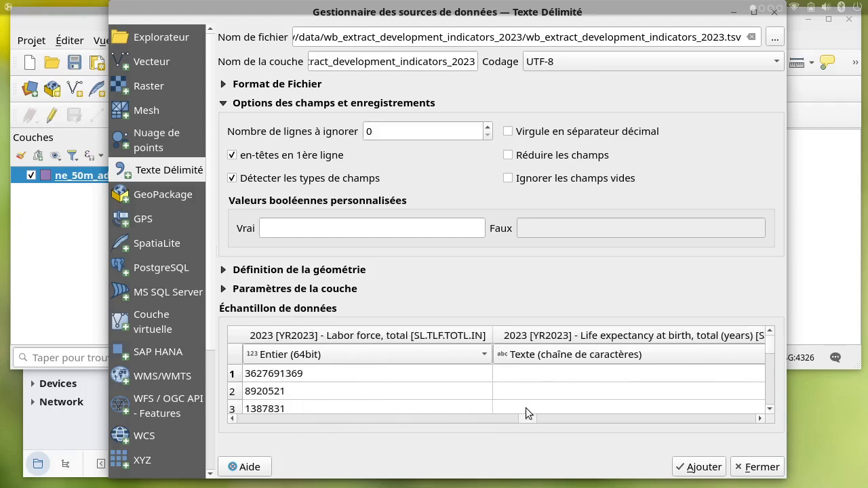
click(296, 376)
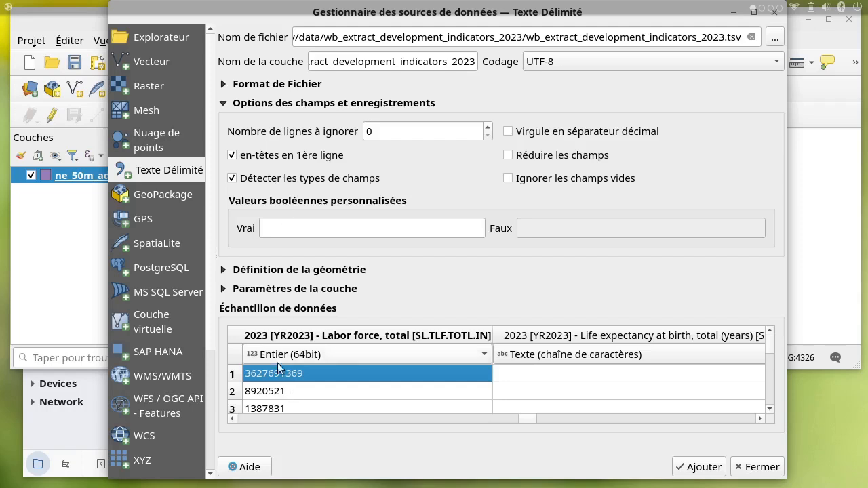
click(281, 103)
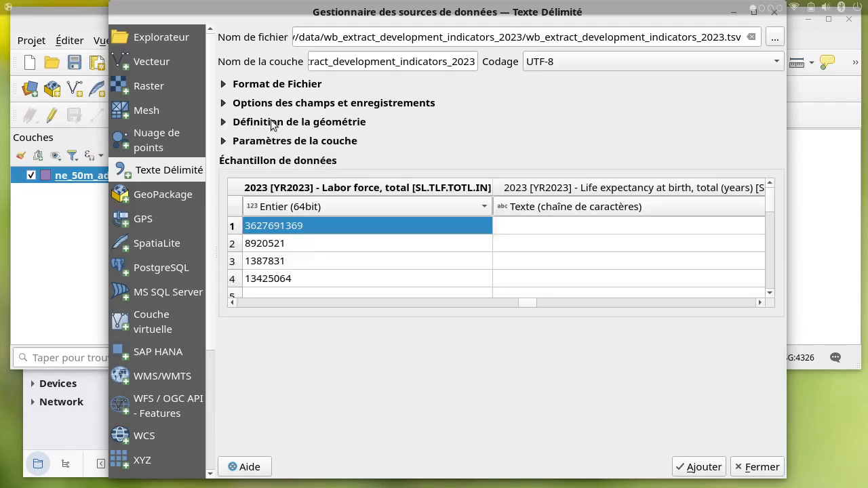
Review the geometry definition and layer parameters, and add the delimited text file as a table without geometry.
click(273, 124)
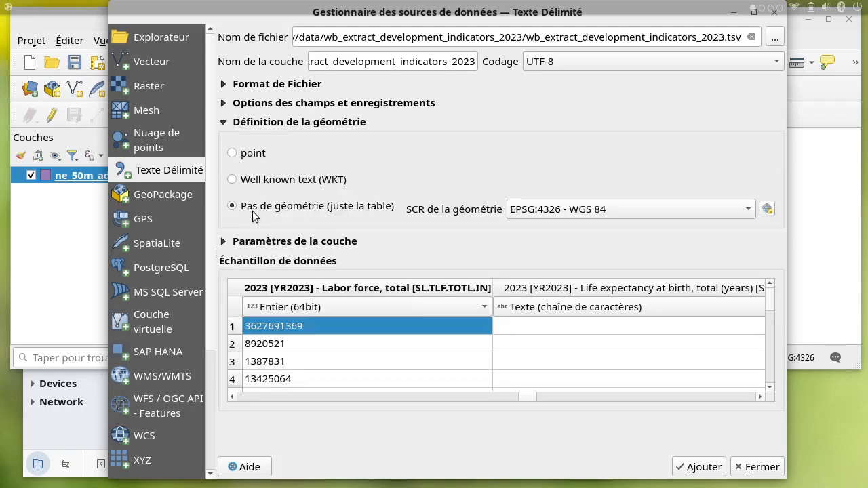
click(273, 124)
click(276, 141)
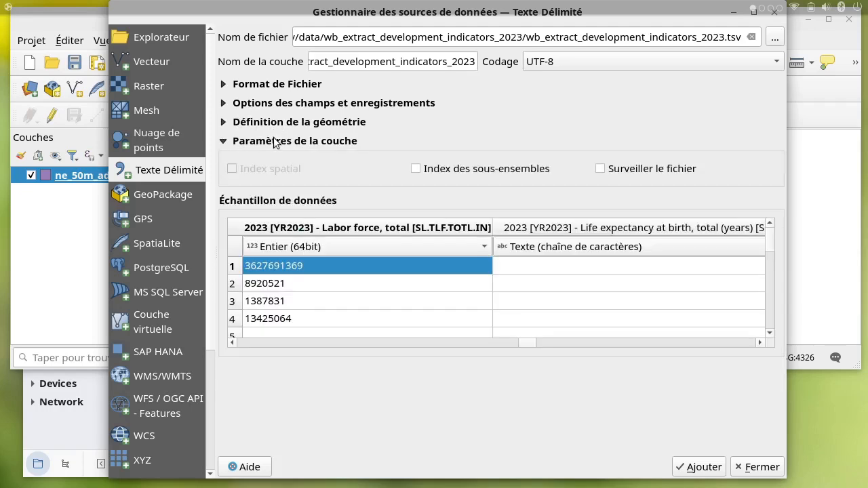
click(331, 145)
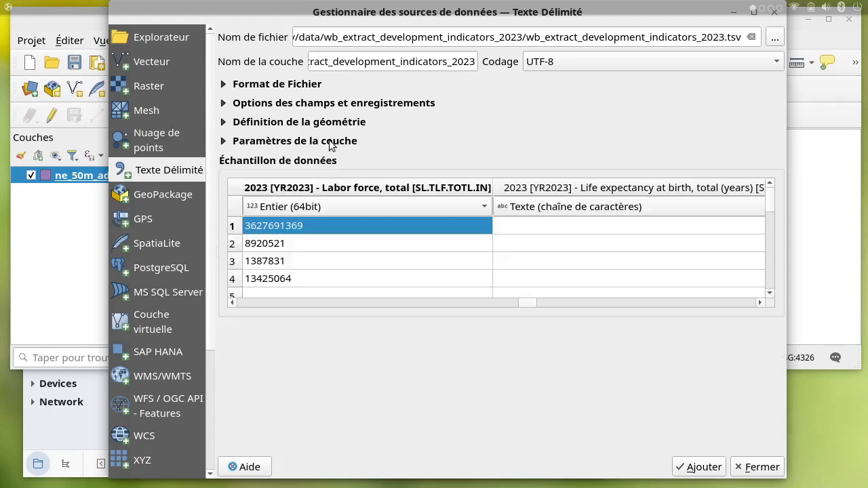
click(698, 468)
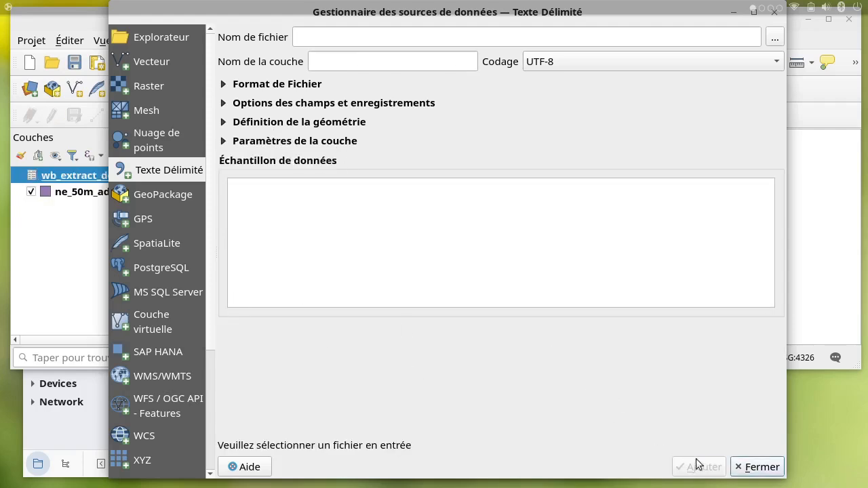
click(756, 467)
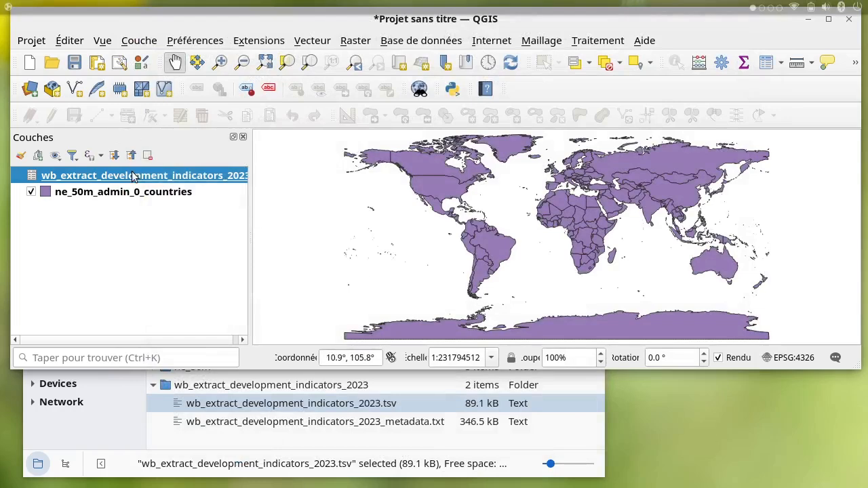
Open the attribute table of wb_extract_development_indicators_2023 and move its window clear of the layer list.
click(766, 62)
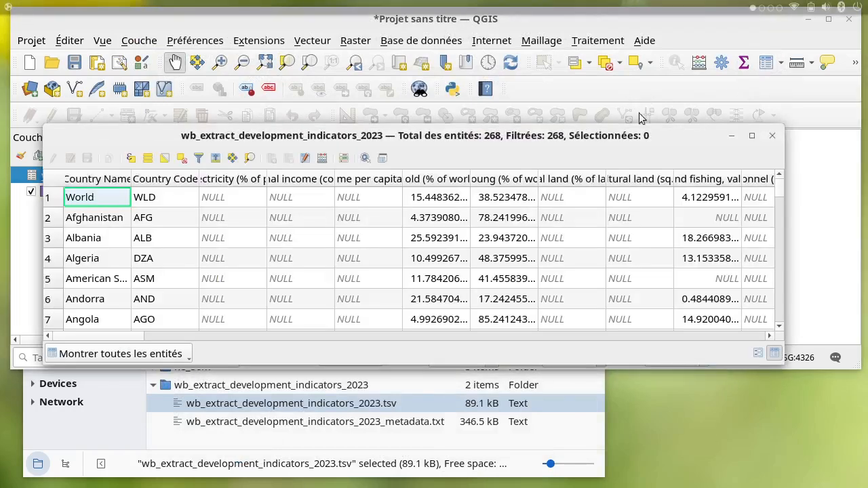
drag(461, 138, 418, 251)
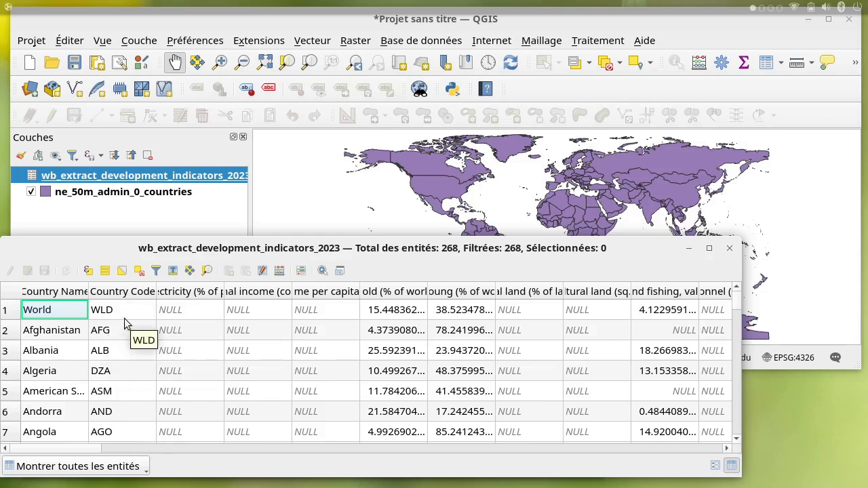
Move the indicators table window lower and open the attribute table of ne_50m_admin_0_countries, placing it above.
drag(132, 248, 122, 285)
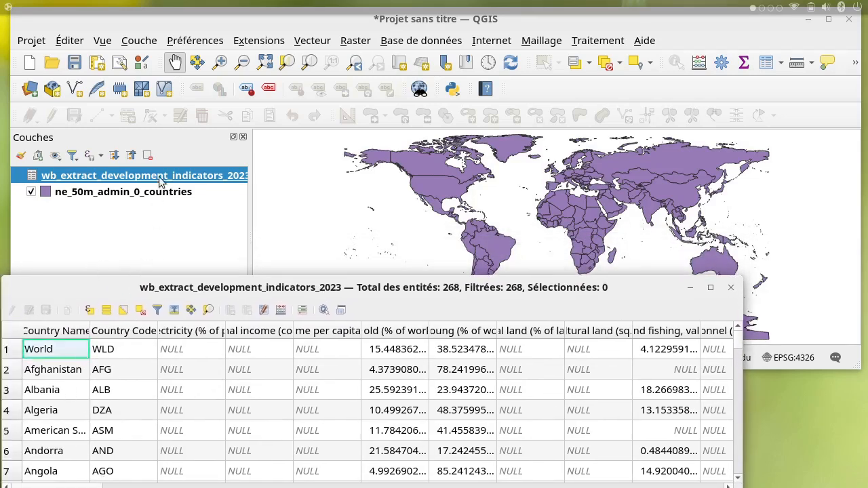
click(148, 191)
right_click(148, 191)
click(193, 218)
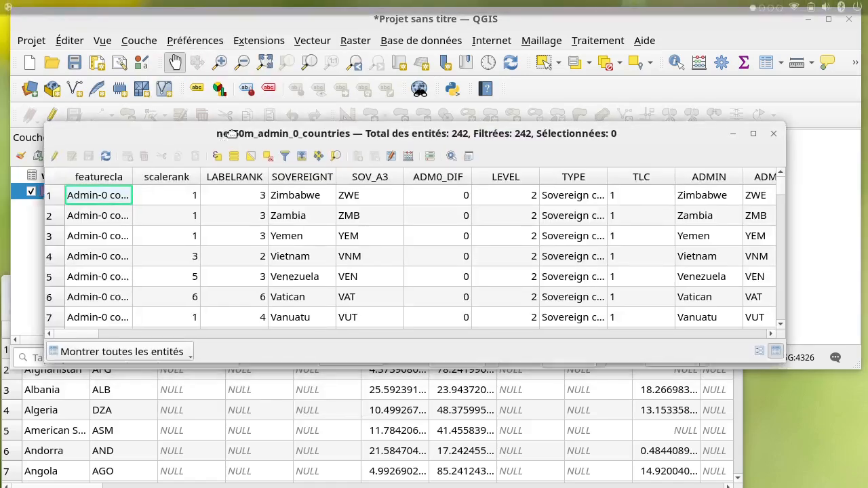
drag(227, 135, 288, 97)
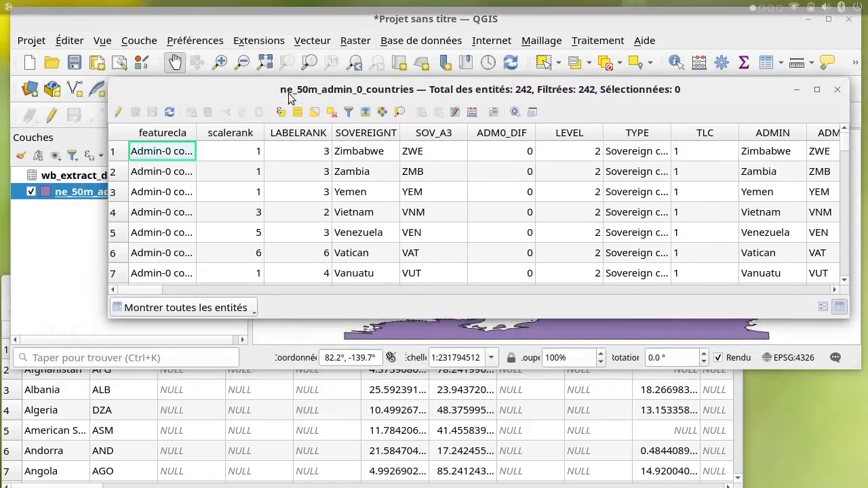
Sort the ne_50m_admin_0_countries table alphabetically by SOVEREIGNT to compare its SOV_A3 codes with the indicators table's country codes.
click(137, 413)
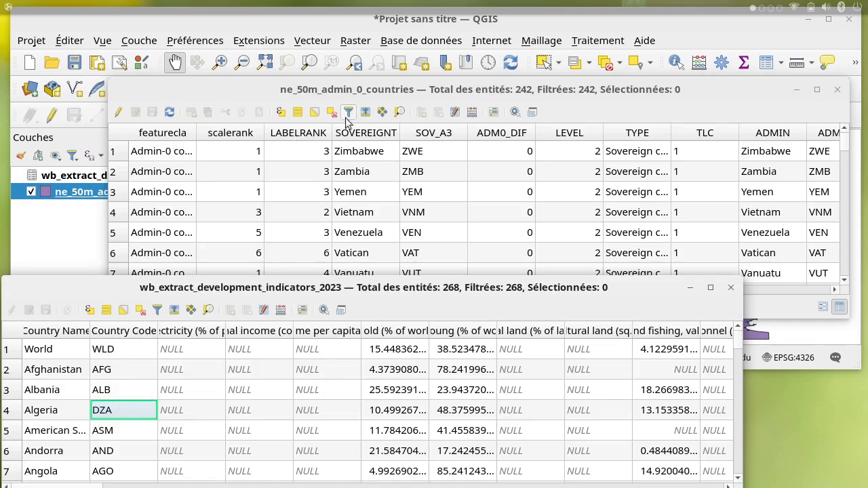
click(359, 132)
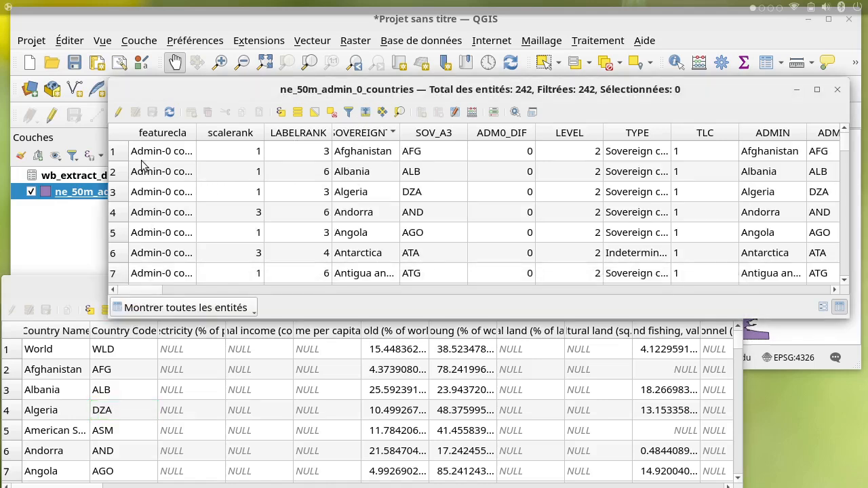
click(419, 156)
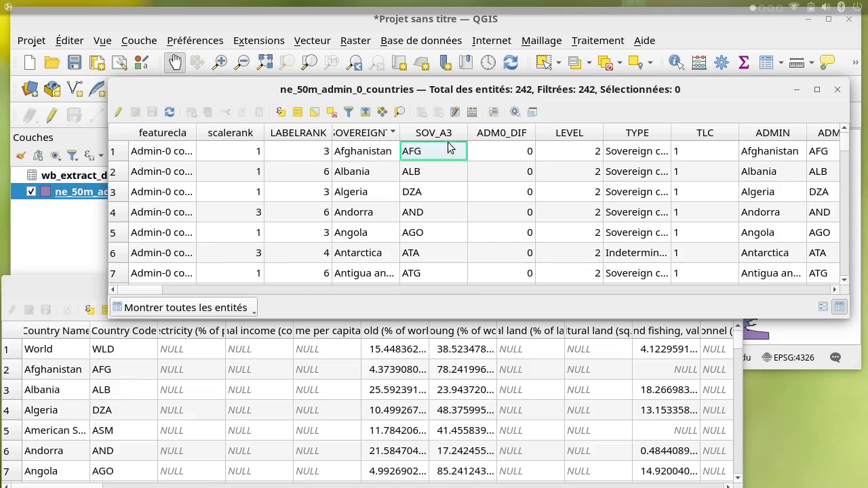
Fit the Country Name column of the indicators table to its contents and look through the country names and codes.
click(40, 371)
click(110, 372)
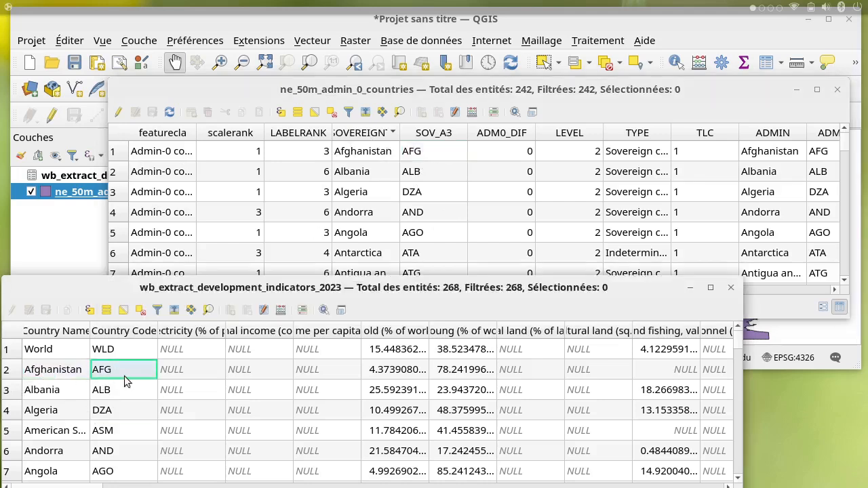
click(61, 436)
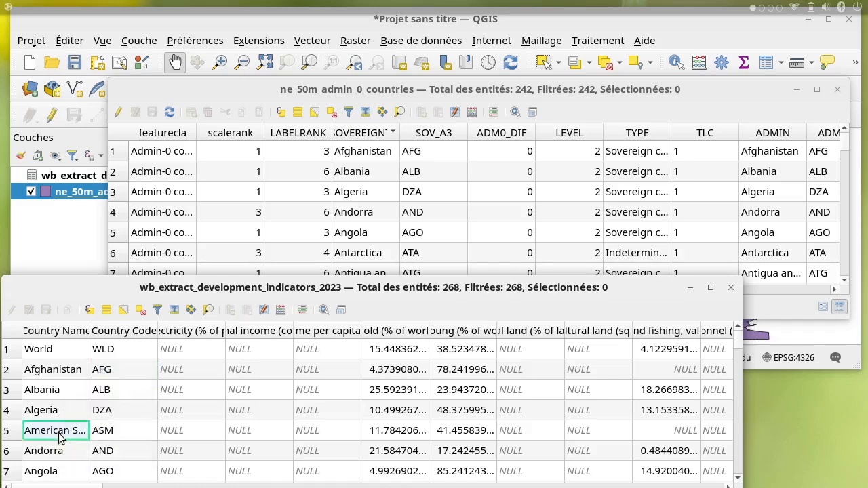
double_click(90, 331)
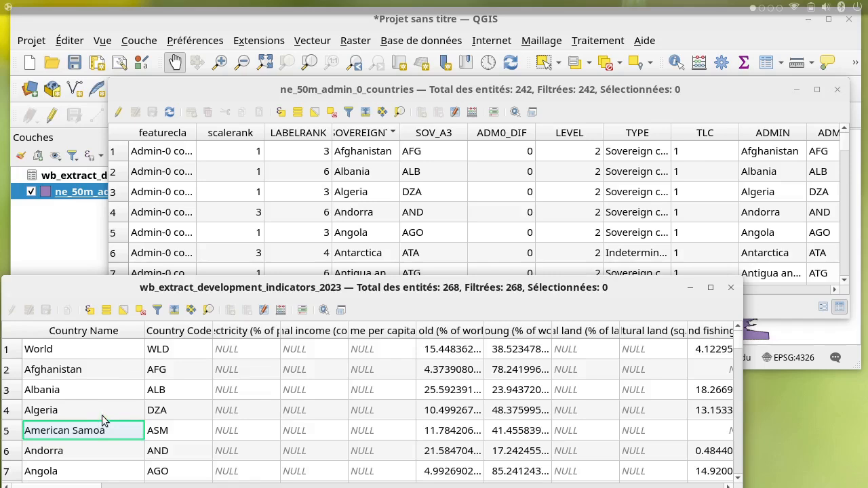
scroll(100, 415, down, 2)
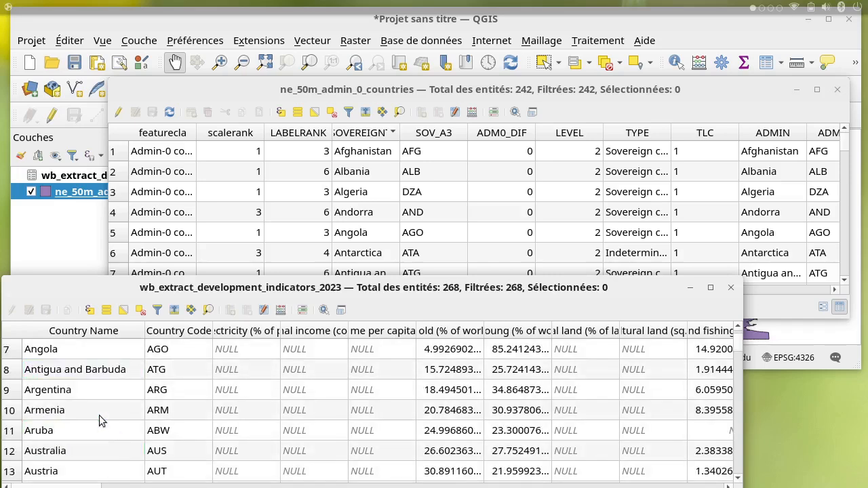
scroll(99, 415, up, 2)
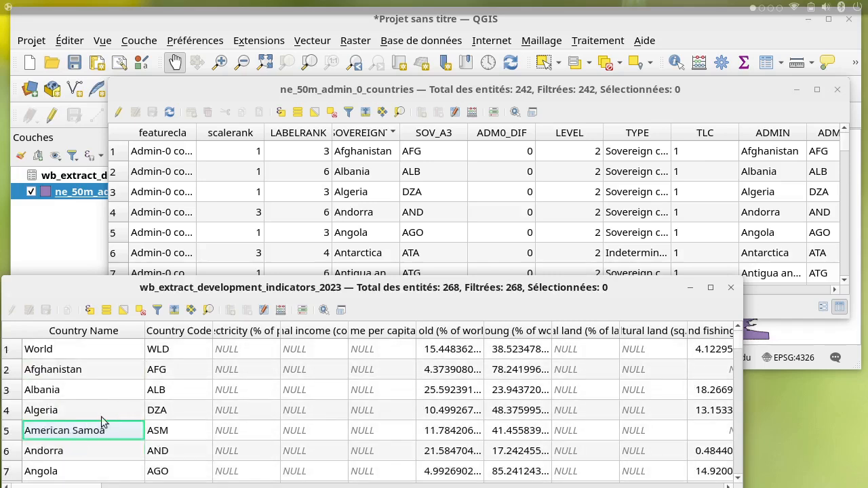
Shift the indicators table window up slightly and examine the SOV_A3 and ADM0_A3 code columns of the countries table.
drag(314, 286, 339, 266)
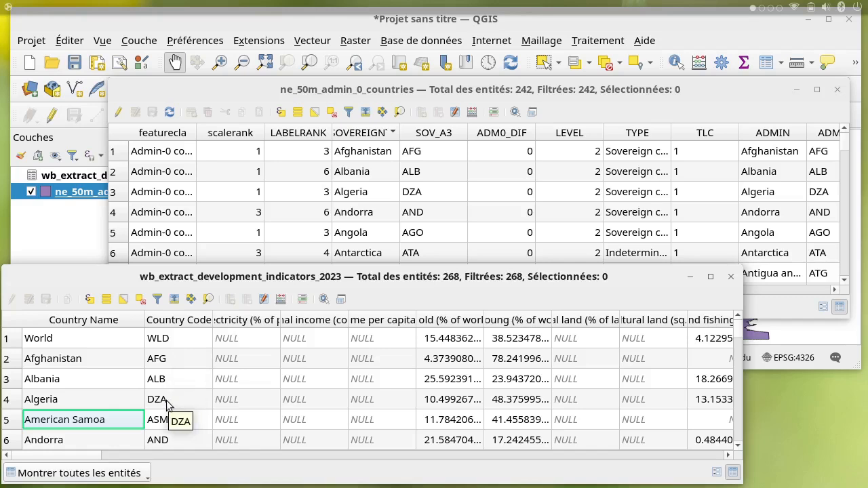
click(436, 150)
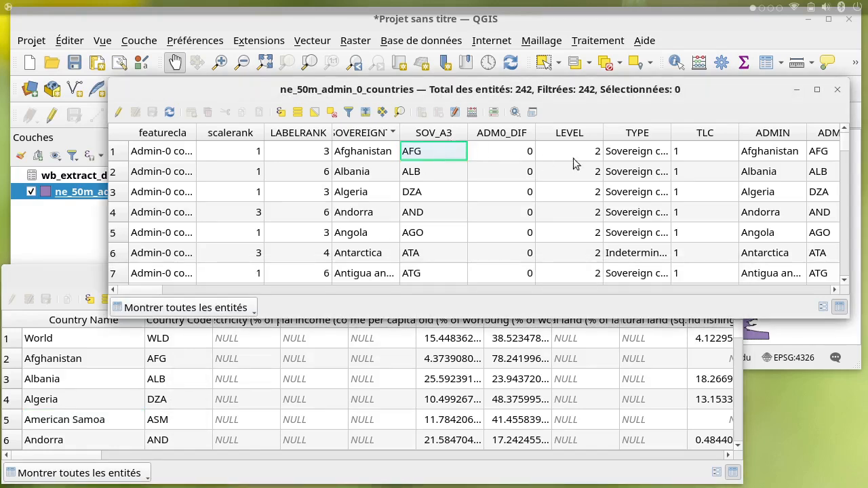
drag(151, 289, 158, 292)
click(740, 152)
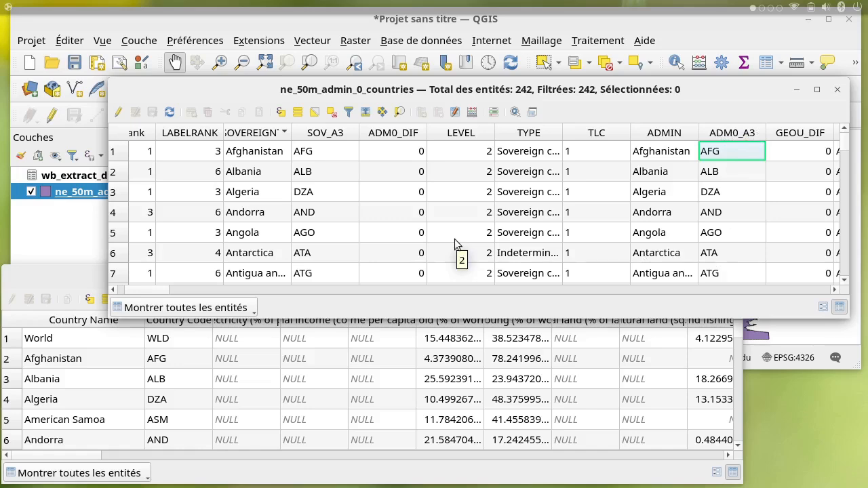
Select the United Kingdom on the map and make the countries attribute table show only selected features.
drag(389, 89, 368, 223)
click(491, 23)
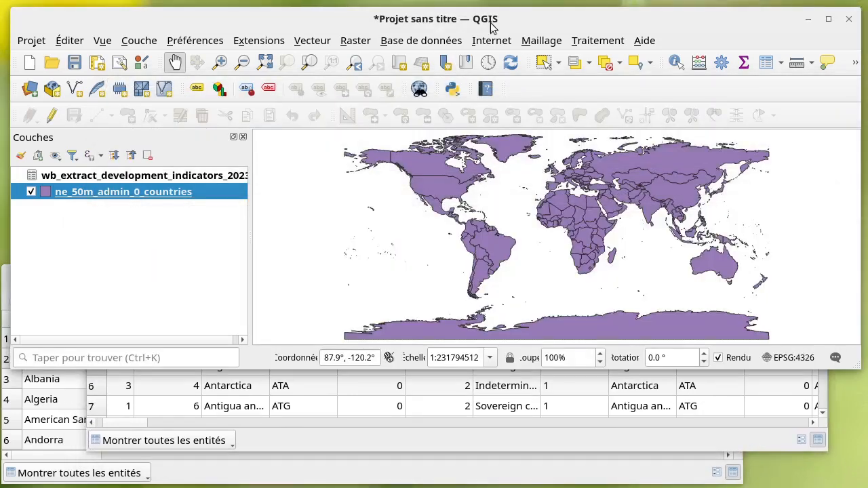
click(543, 62)
scroll(562, 187, up, 4)
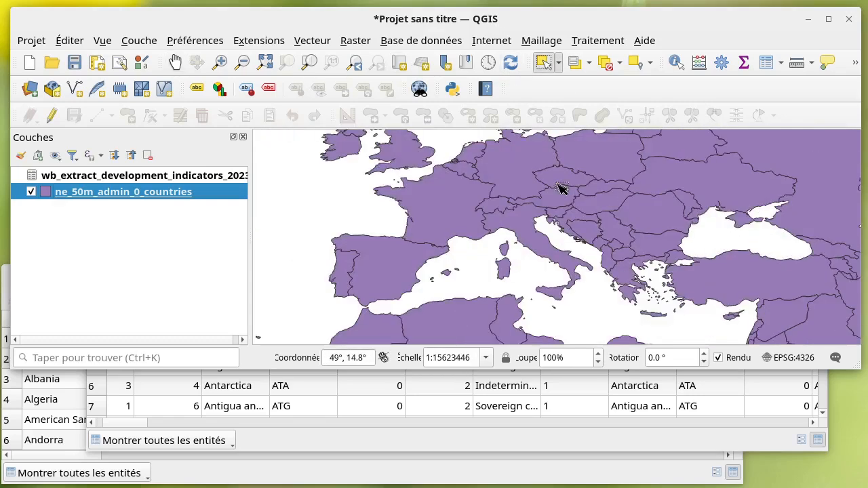
click(425, 157)
click(350, 443)
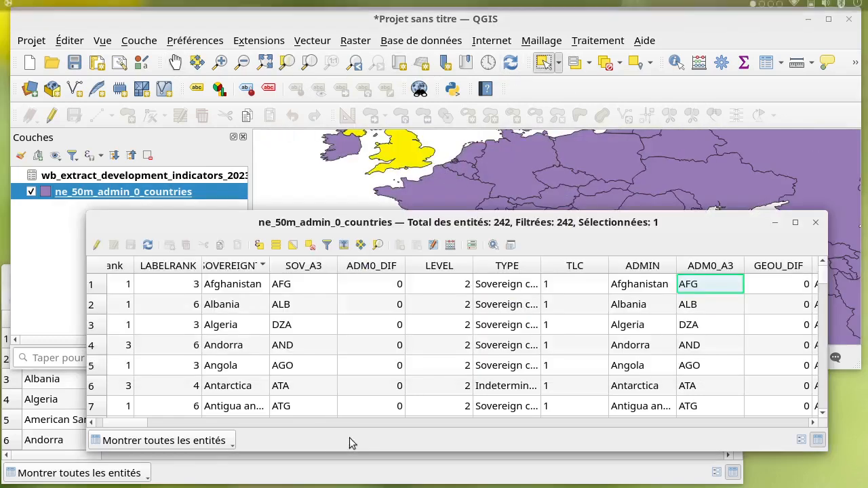
click(184, 442)
click(170, 301)
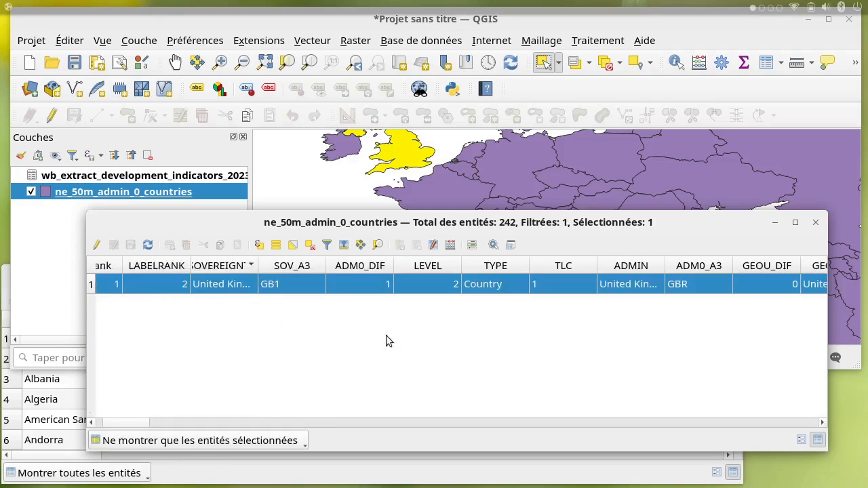
Compare the United Kingdom's SOV_A3 and ADM0_A3 codes and widen the SOVEREIGNT column to show the full name.
click(272, 284)
click(689, 283)
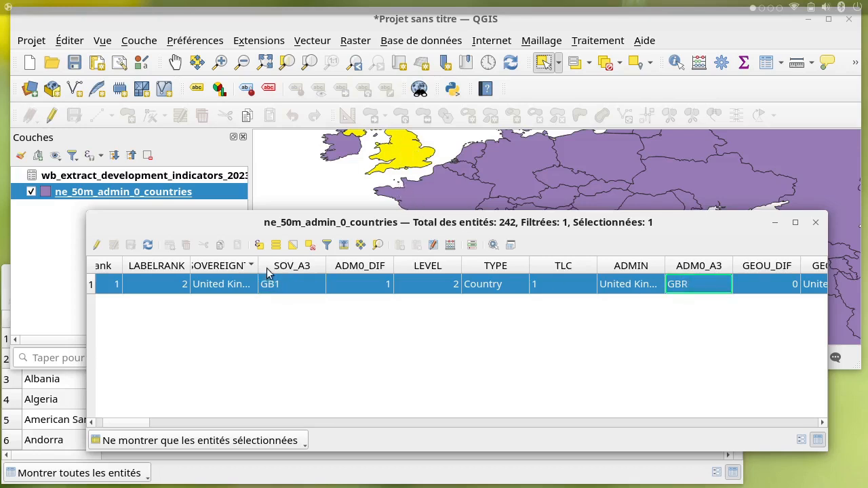
drag(259, 265, 284, 265)
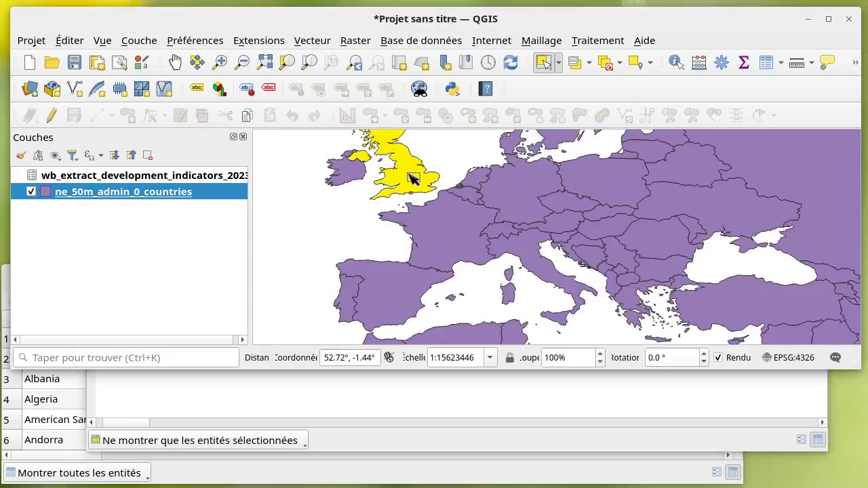
Select the Isle of Man on the map and compare its SOV_A3 and ADM0_A3 codes in the attribute table.
click(390, 162)
scroll(385, 168, up, 2)
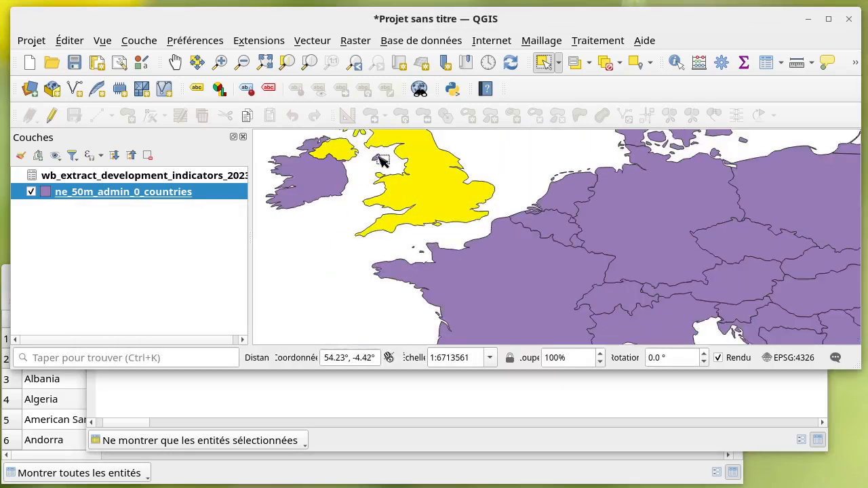
click(377, 158)
click(351, 443)
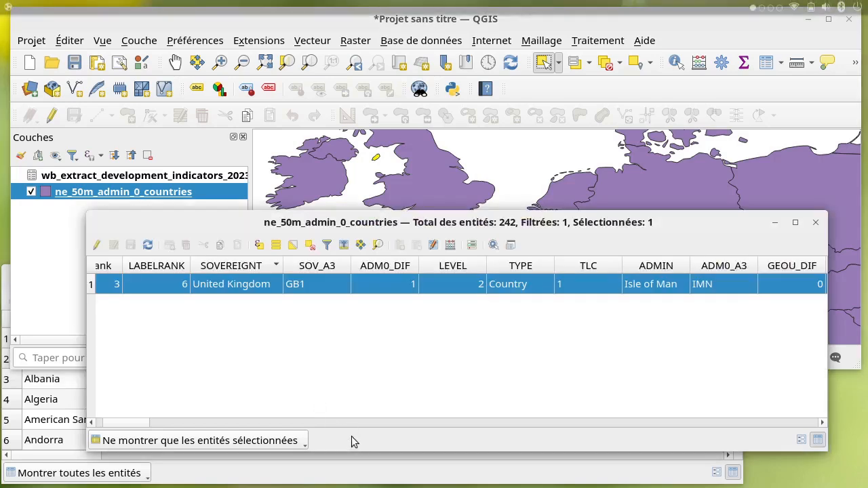
click(309, 286)
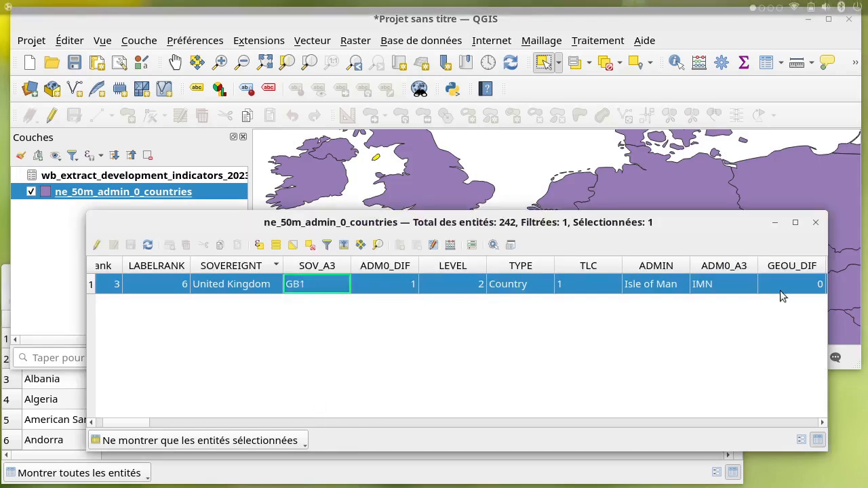
click(723, 285)
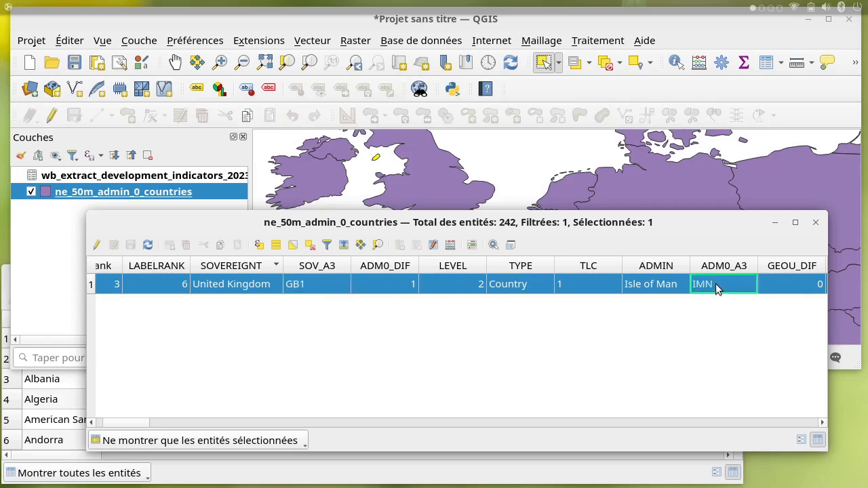
Select the United Kingdom again and examine its ISO, UN and WB code fields in the attribute table.
click(441, 188)
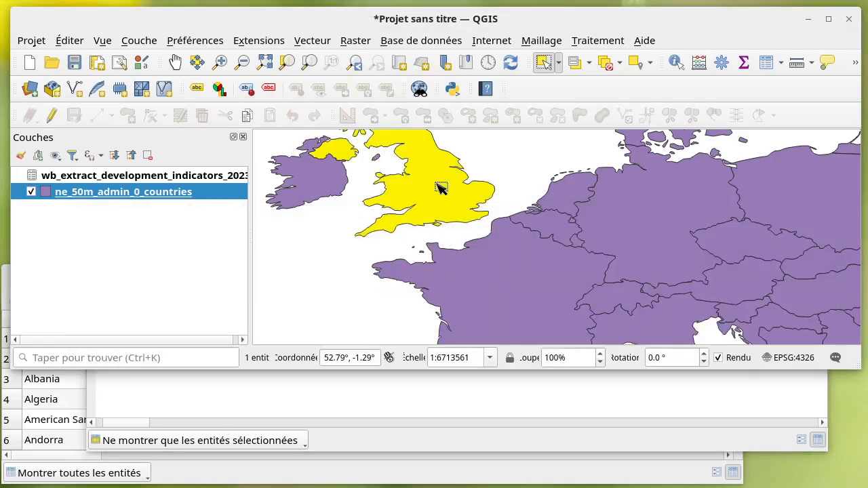
click(231, 444)
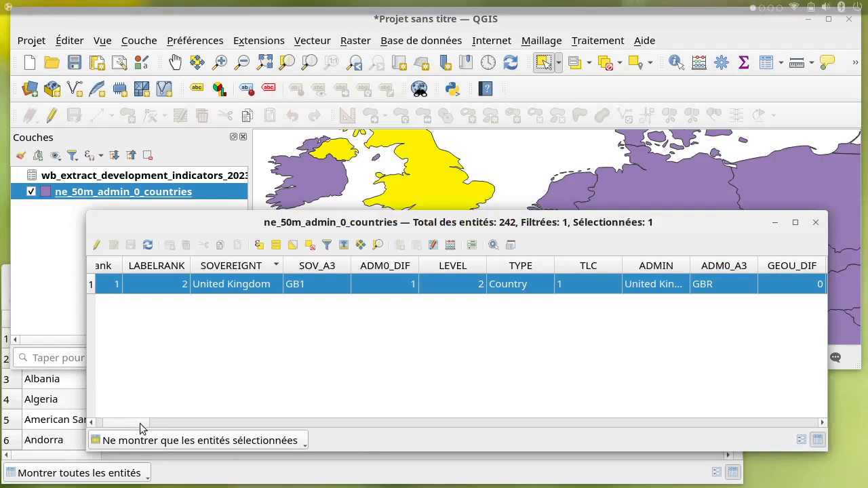
drag(142, 427, 281, 421)
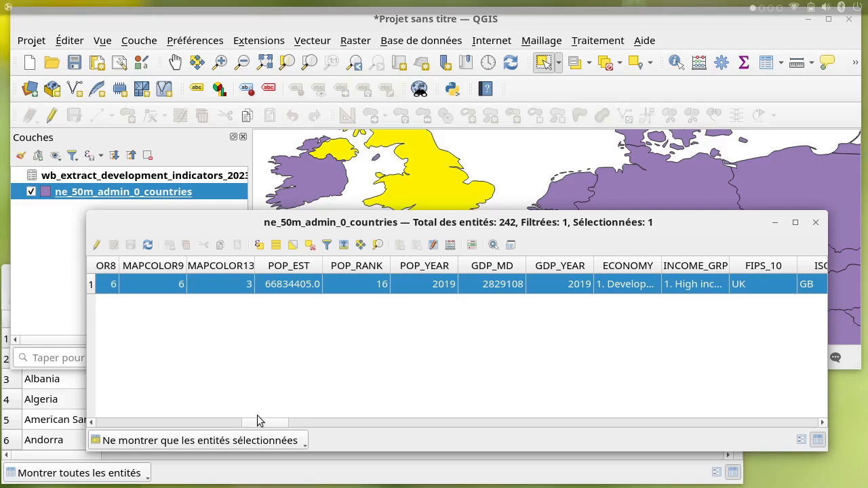
drag(272, 421, 303, 424)
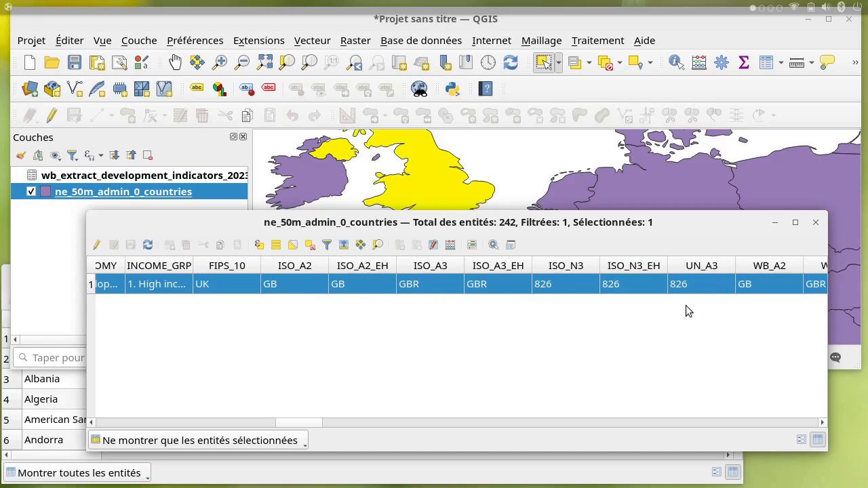
drag(297, 422, 308, 422)
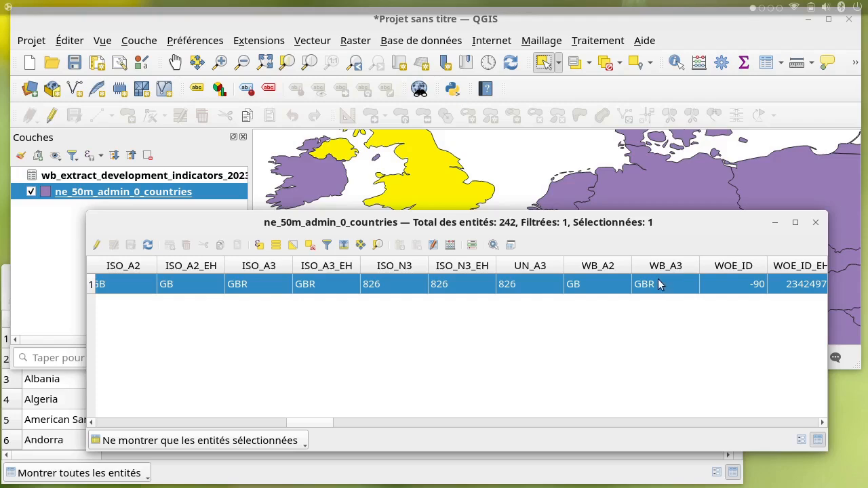
Check the Country Code column of the indicators table against the countries table's code fields and close the countries table.
click(397, 477)
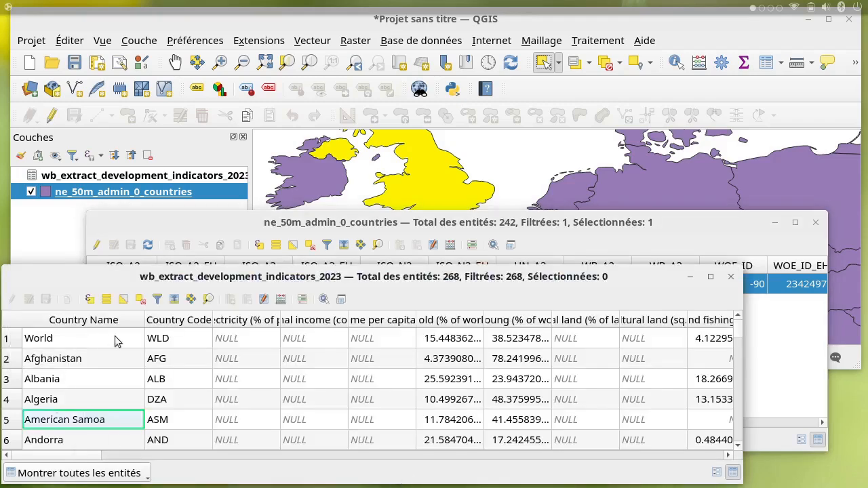
click(161, 341)
drag(625, 223, 630, 192)
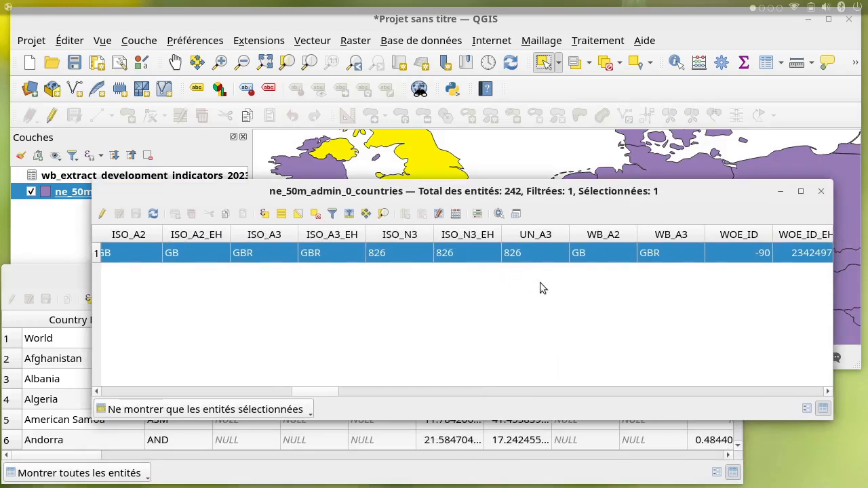
click(821, 192)
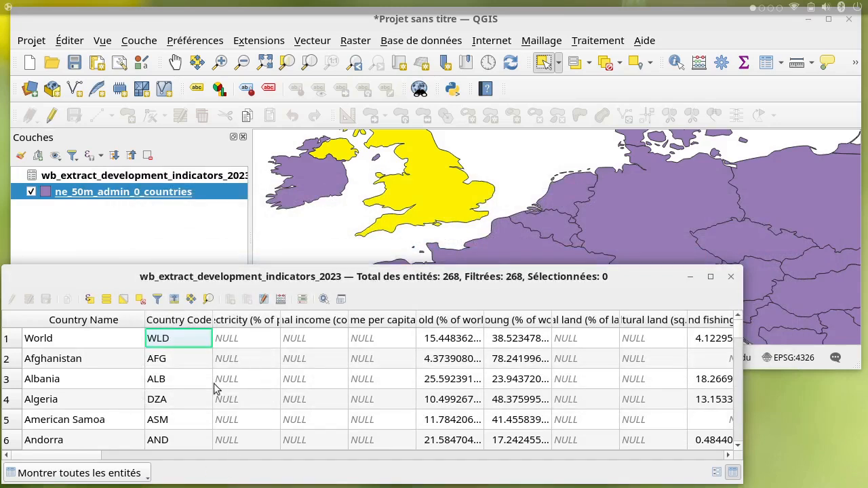
Select the Vatican polygon within Italy on the map and open the ne_50m_admin_0_countries attribute table.
click(549, 234)
drag(564, 288, 507, 184)
drag(674, 285, 635, 249)
scroll(598, 246, up, 1)
scroll(599, 250, up, 6)
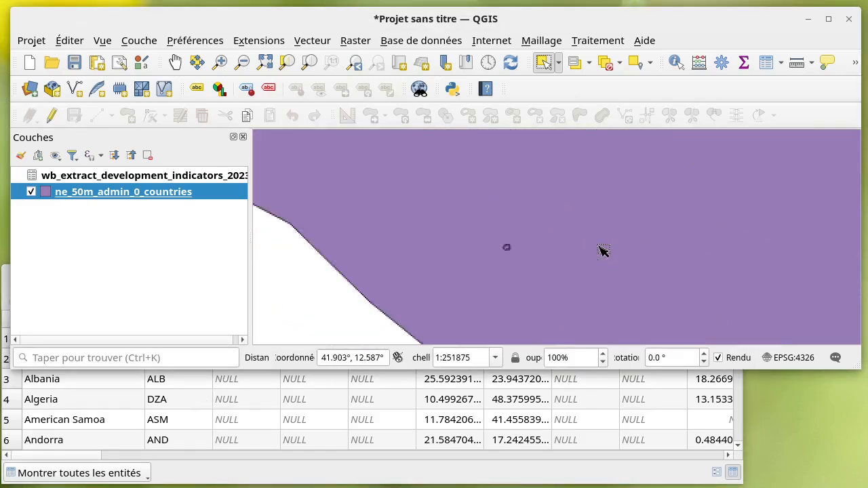
click(415, 198)
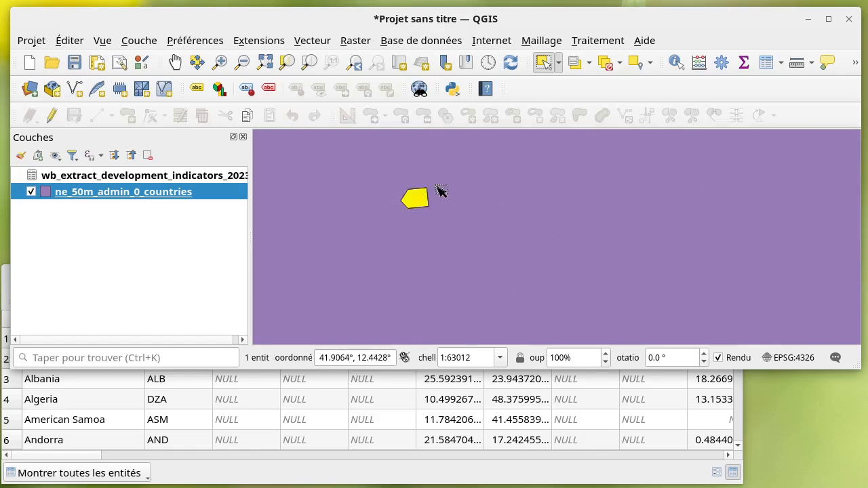
click(765, 62)
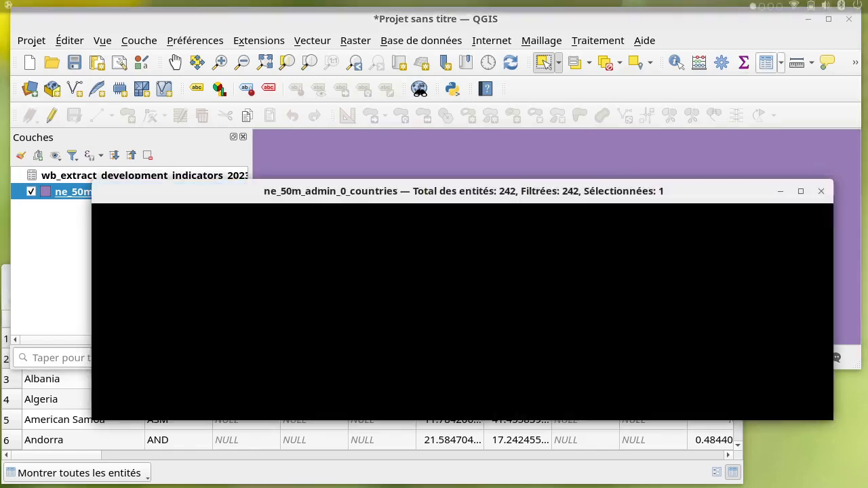
Show only the selected Vatican feature in the attribute table and compare its ISO, UN and WB code fields.
click(179, 409)
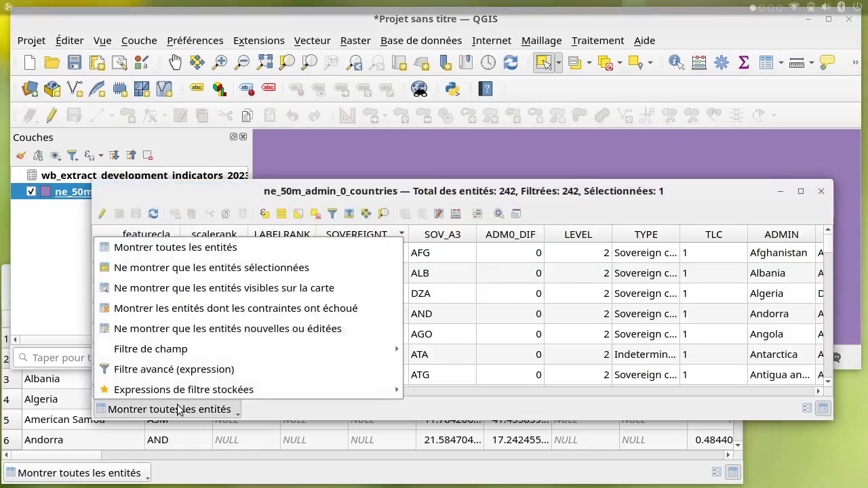
click(190, 270)
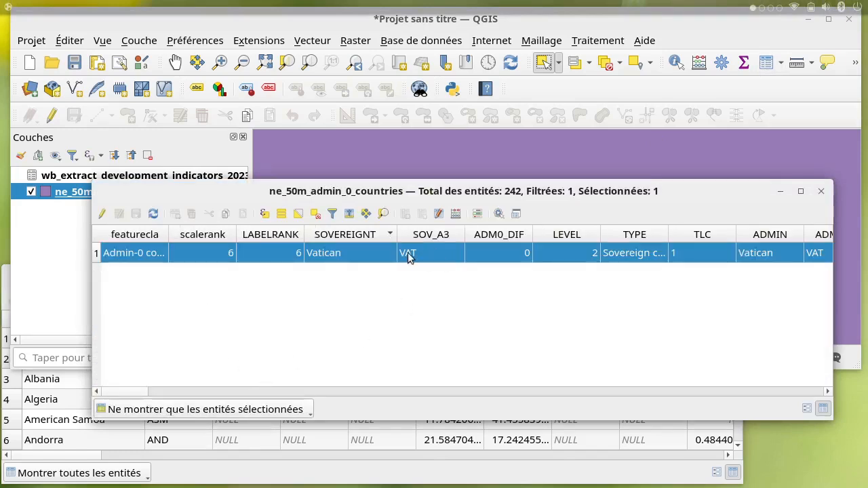
drag(136, 391, 303, 409)
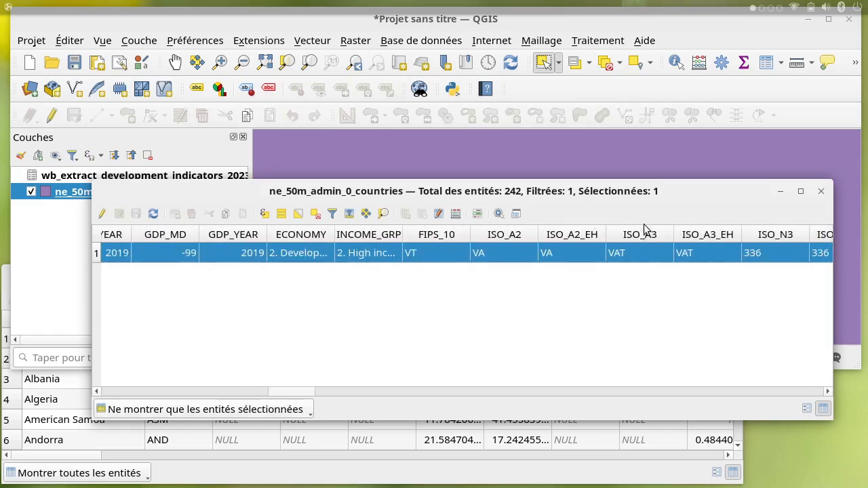
click(618, 256)
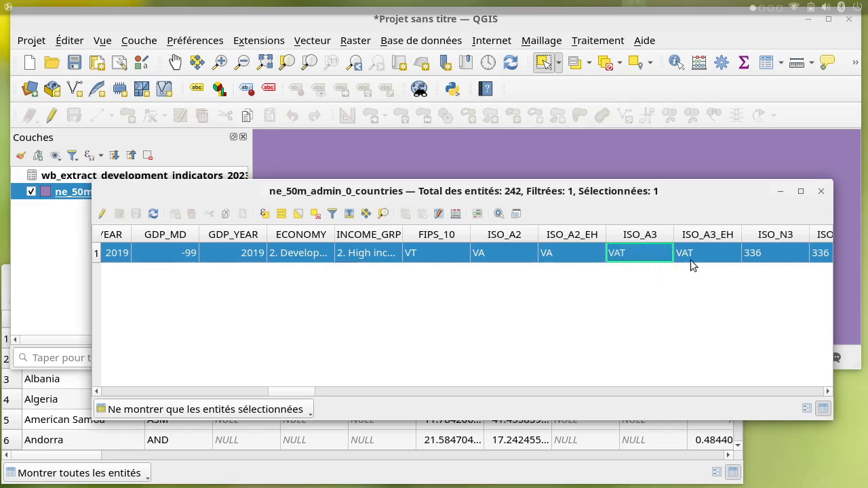
click(826, 397)
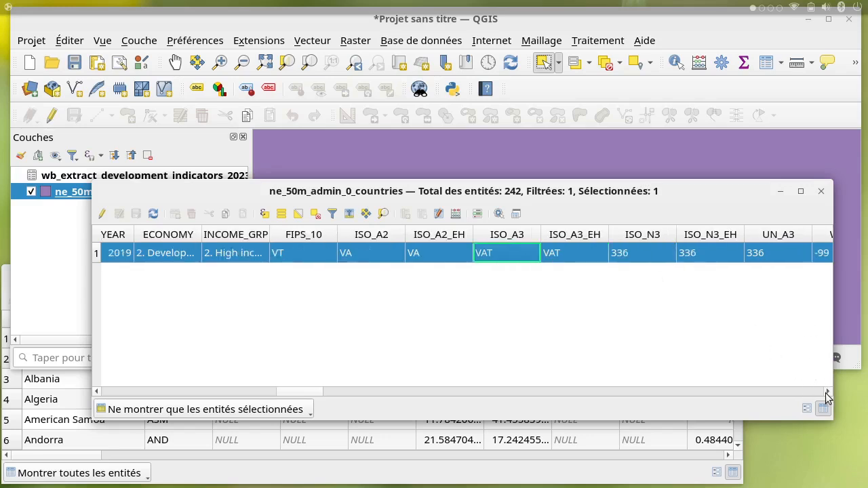
click(702, 254)
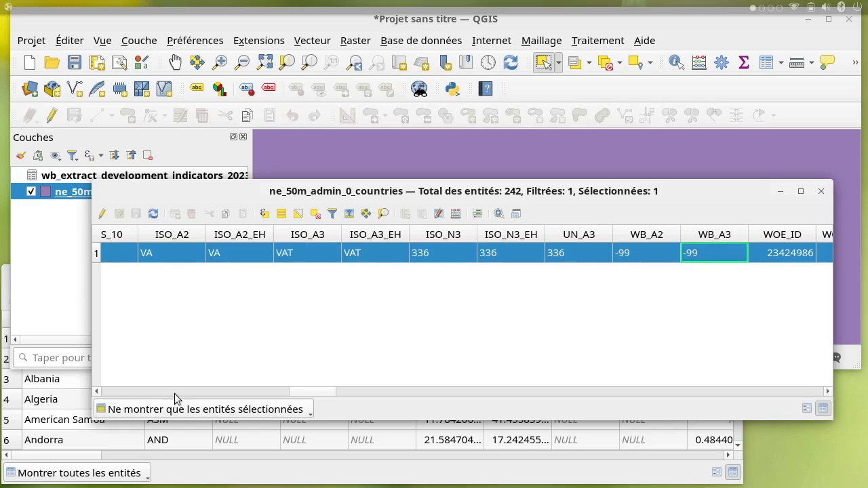
Close the countries attribute table and clear the Vatican selection on the map.
click(821, 191)
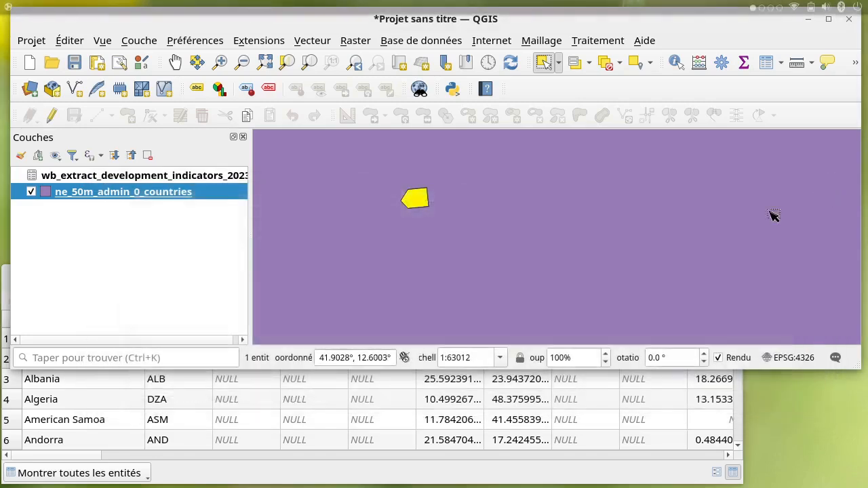
click(606, 62)
scroll(500, 264, down, 7)
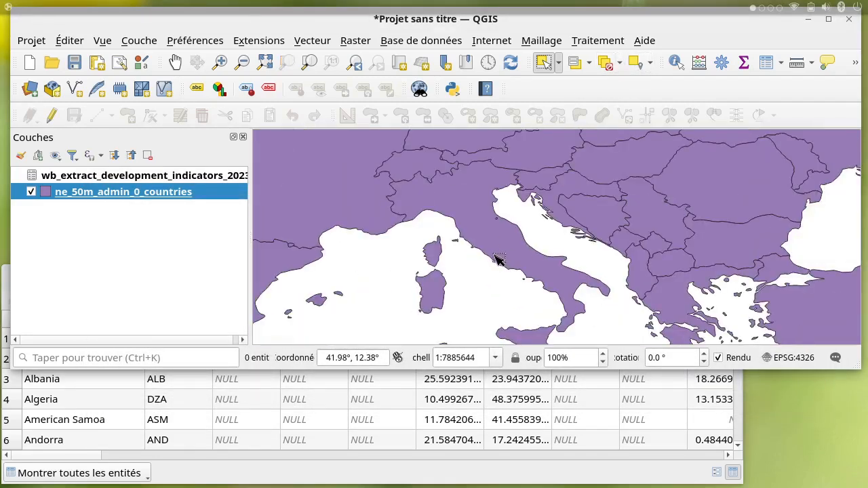
Open the attribute table of ne_50m_admin_0_countries, check its last columns and close it.
click(203, 175)
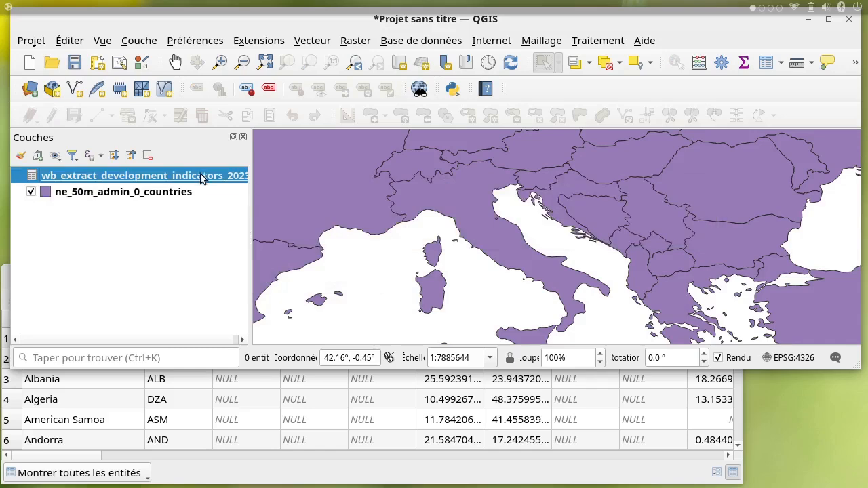
click(164, 194)
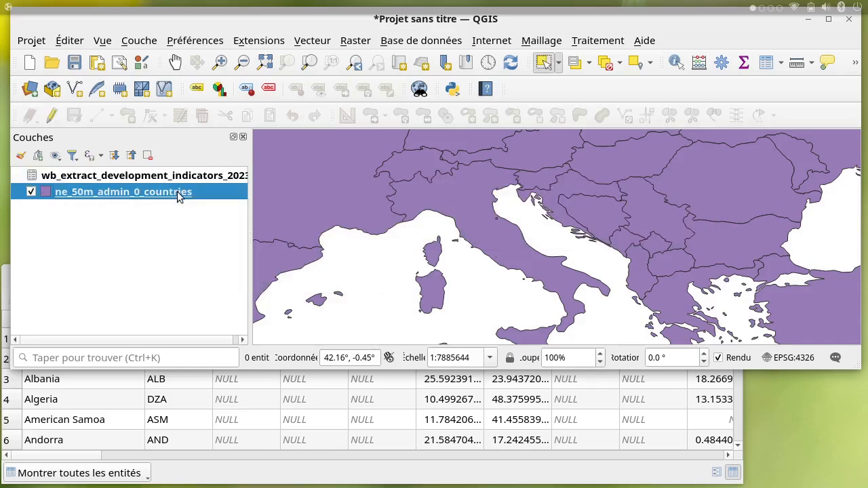
mouse_move(168, 195)
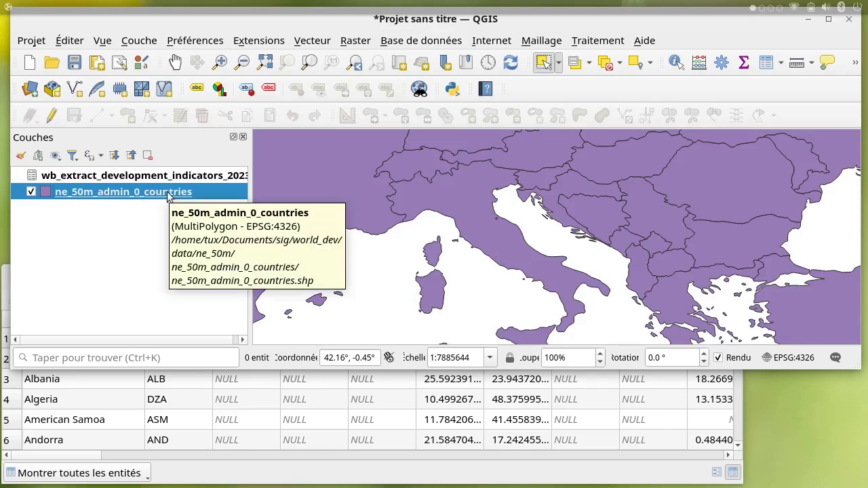
click(766, 62)
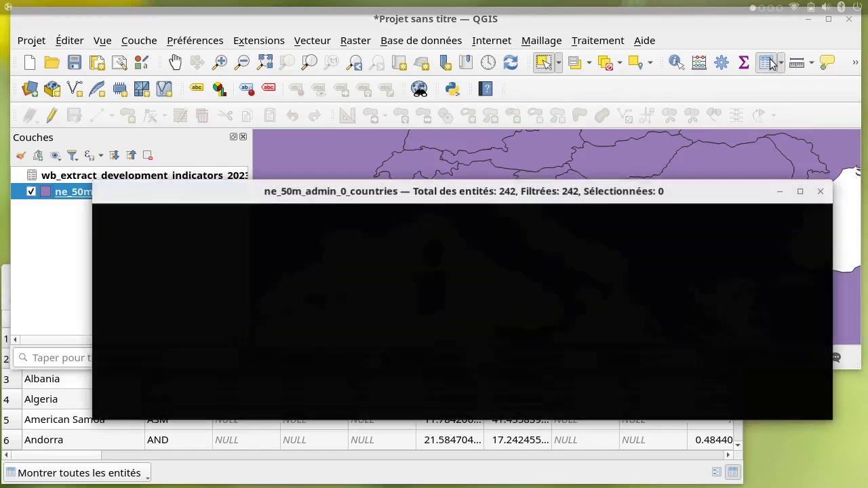
drag(141, 392, 816, 357)
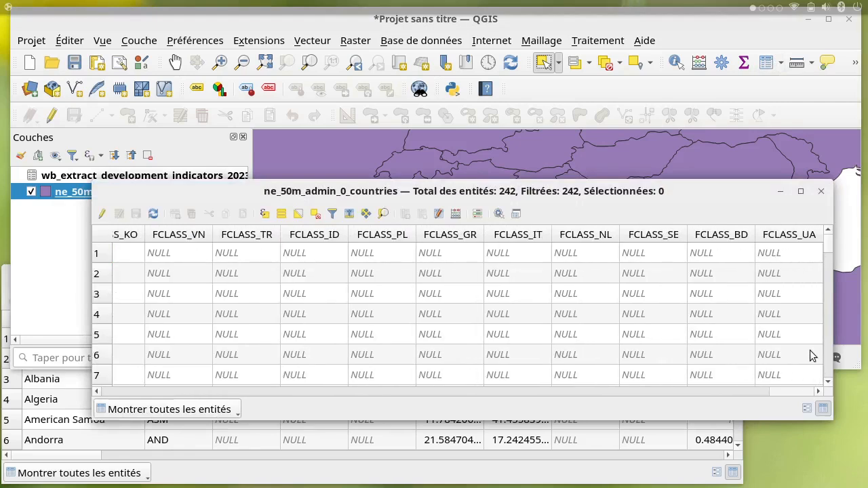
click(820, 192)
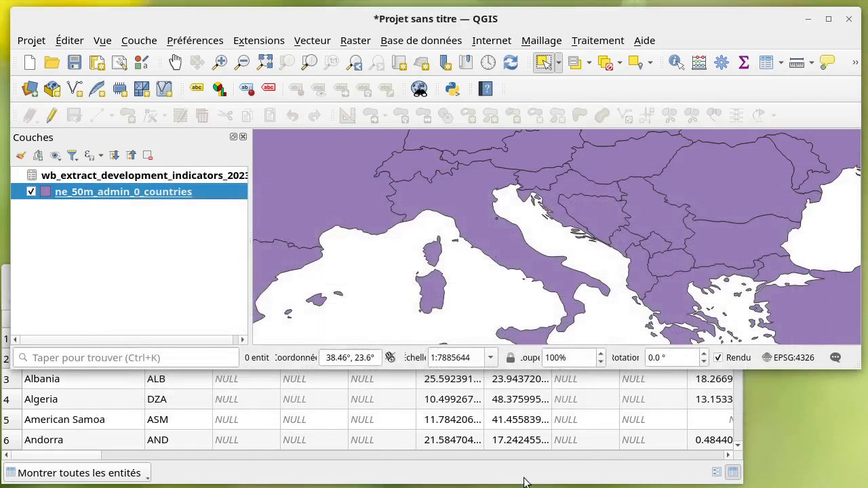
click(527, 480)
Add a join to ne_50m_admin_0_countries from wb_extract_development_indicators_2023, with Country Code as join field and WB_A3 as target field.
right_click(195, 192)
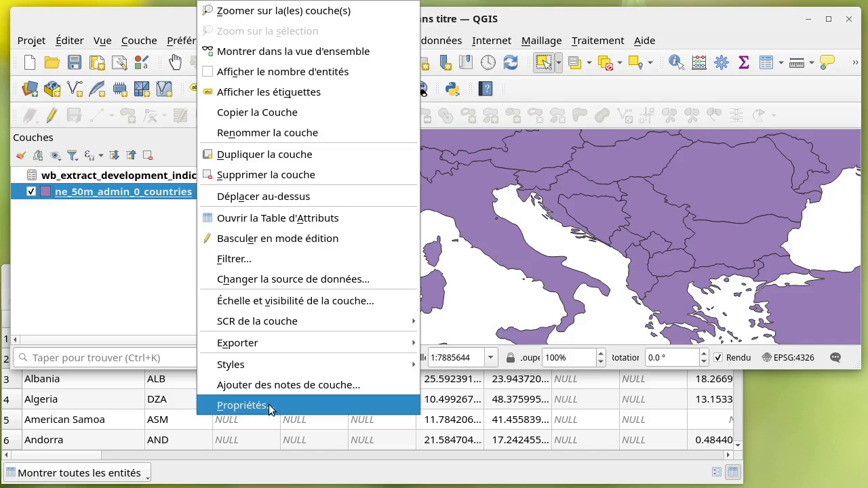
click(271, 404)
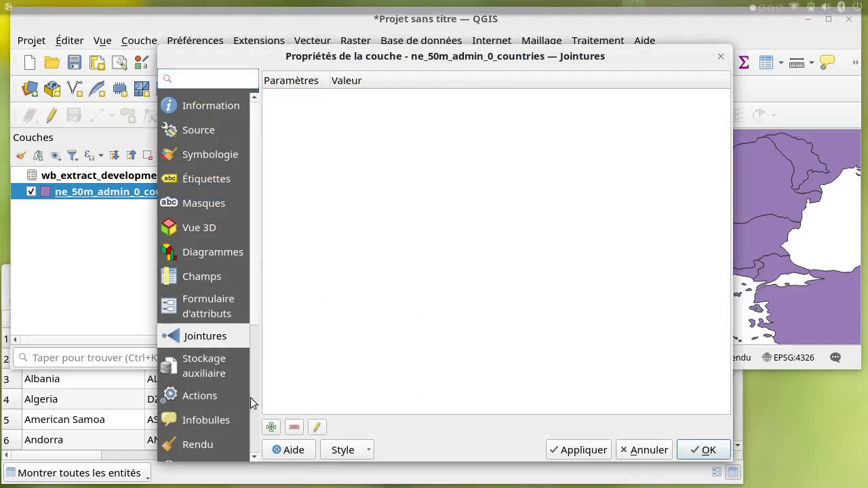
click(271, 427)
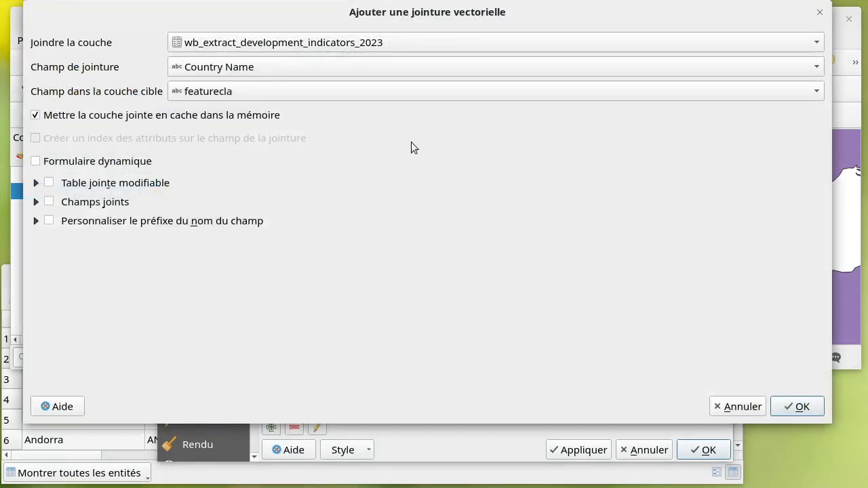
drag(424, 15, 450, 65)
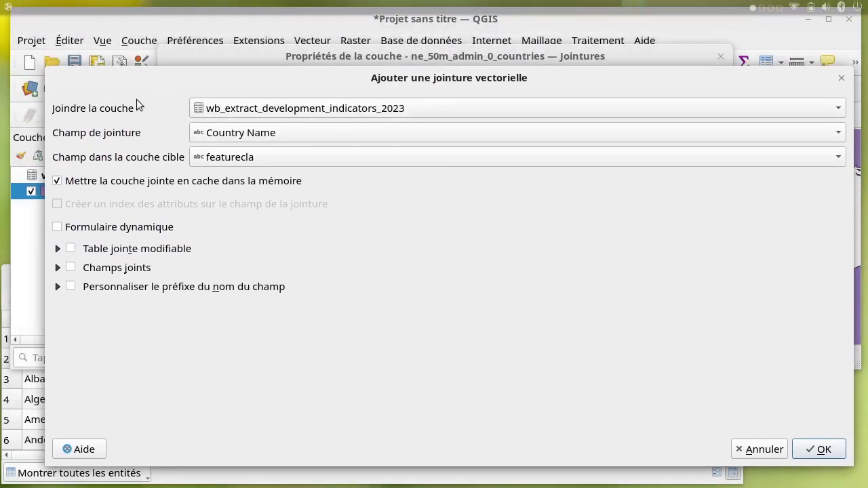
click(223, 111)
click(223, 111)
click(231, 140)
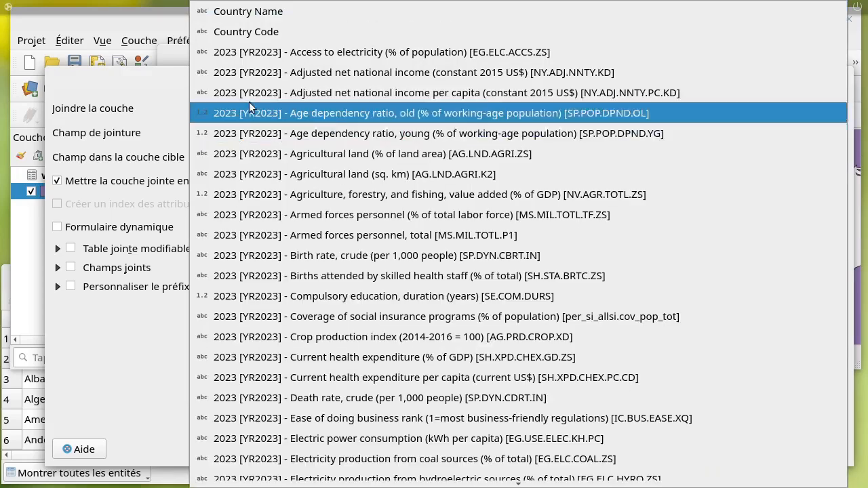
click(287, 36)
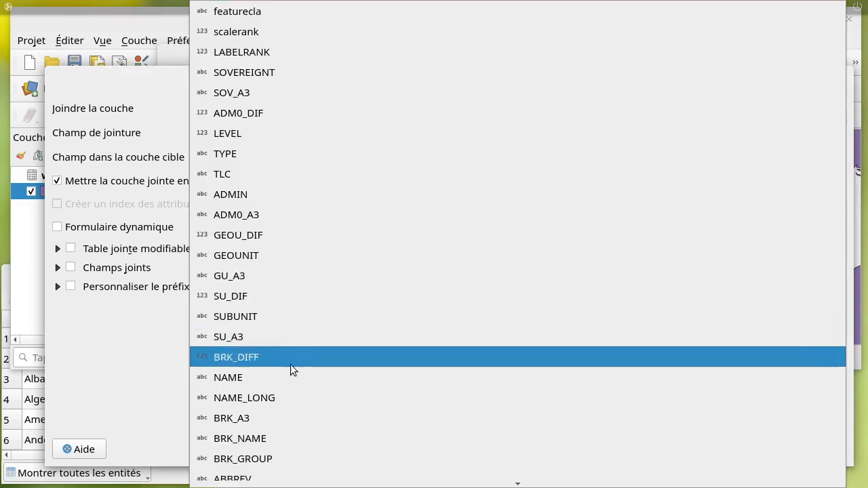
mouse_move(242, 484)
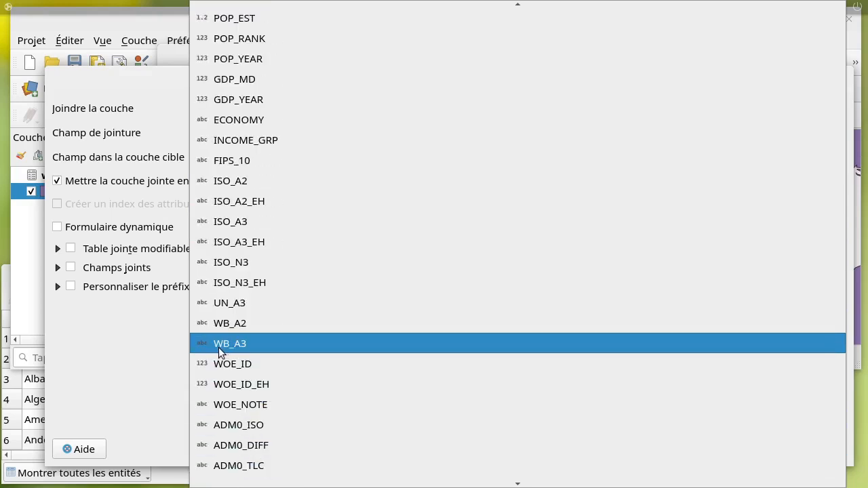
click(249, 350)
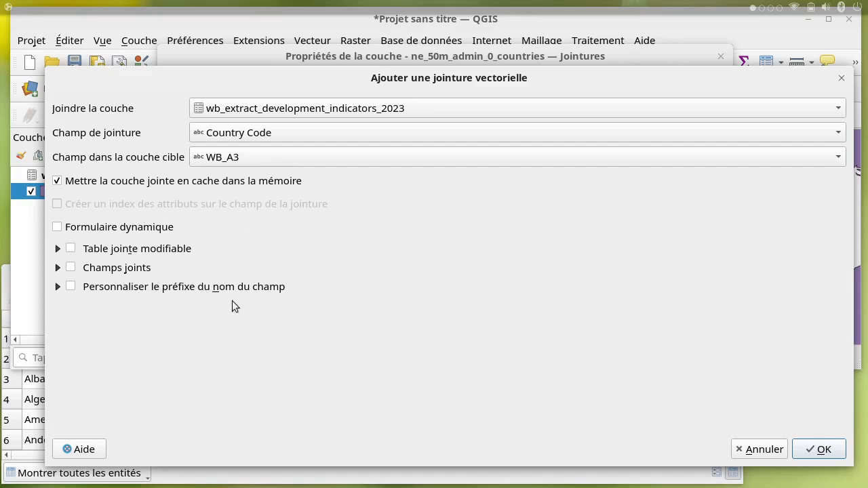
Set the custom field name prefix of the join to wb_ and apply the join to the layer.
click(58, 286)
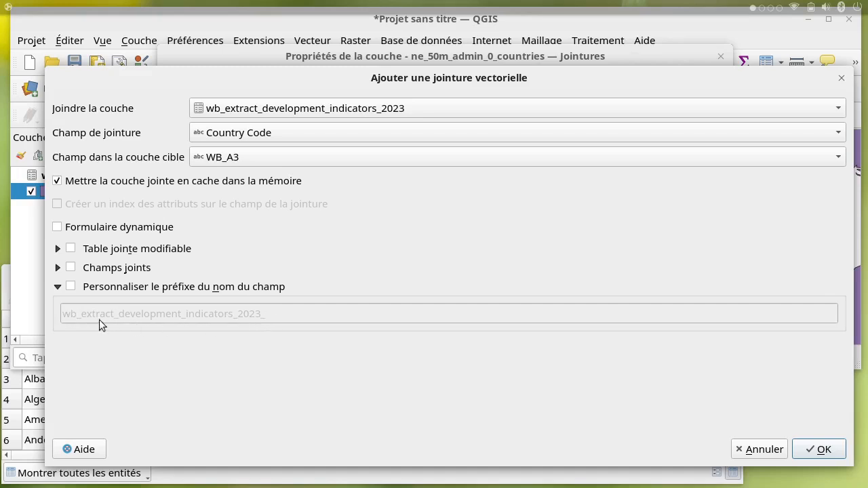
click(71, 286)
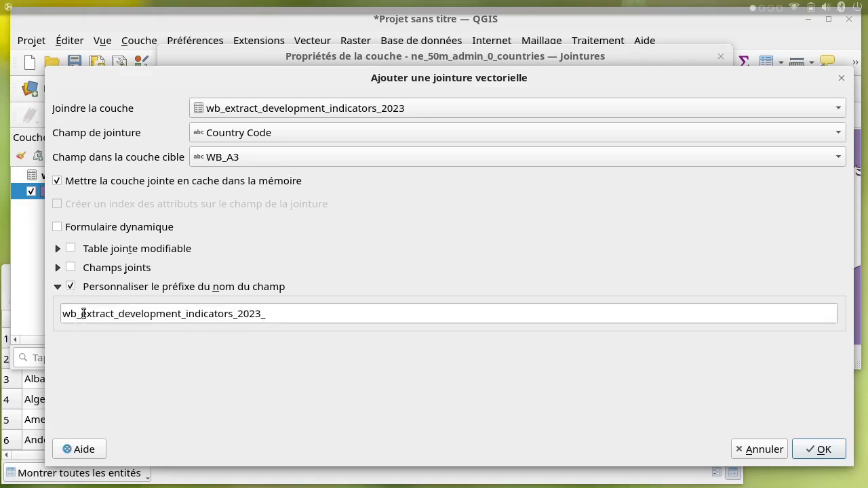
drag(81, 313, 295, 308)
key(BackSpace)
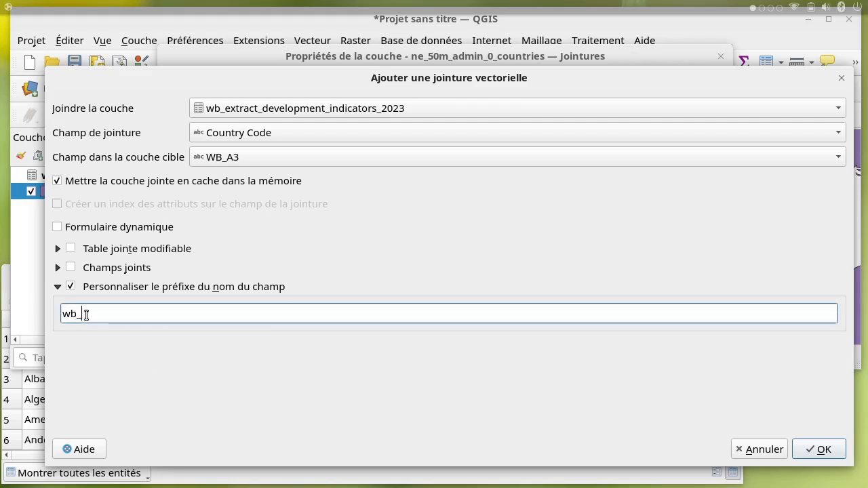
drag(81, 313, 63, 313)
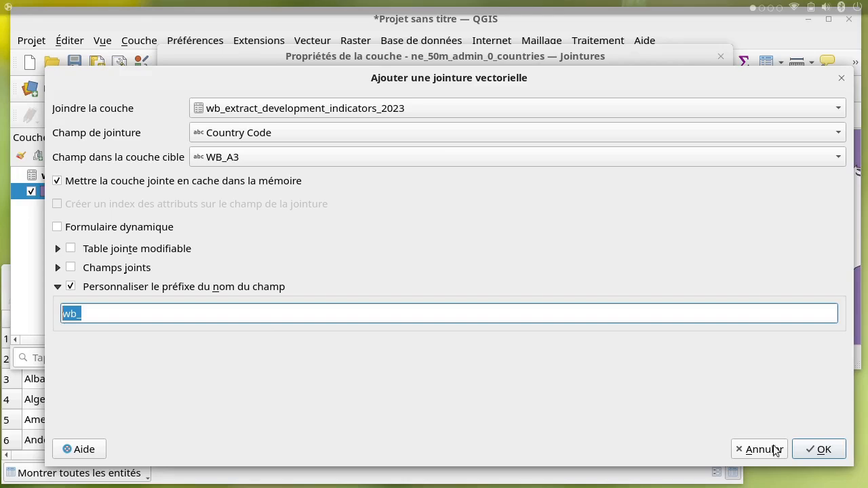
click(807, 447)
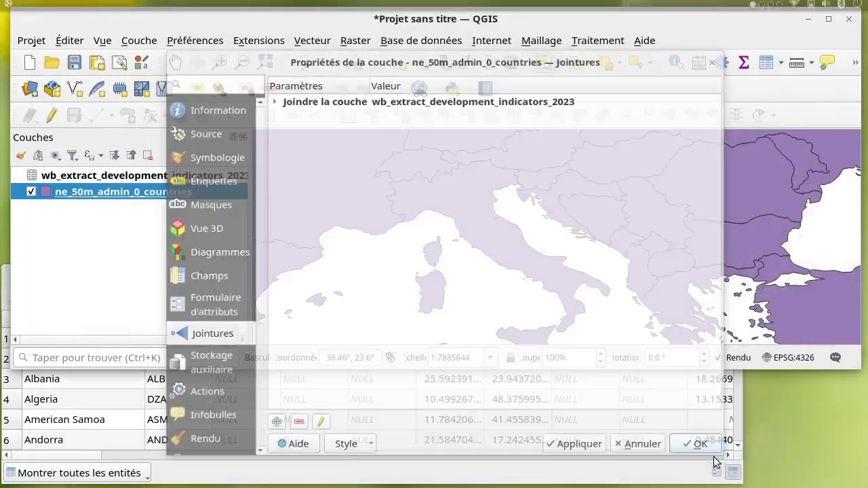
click(707, 451)
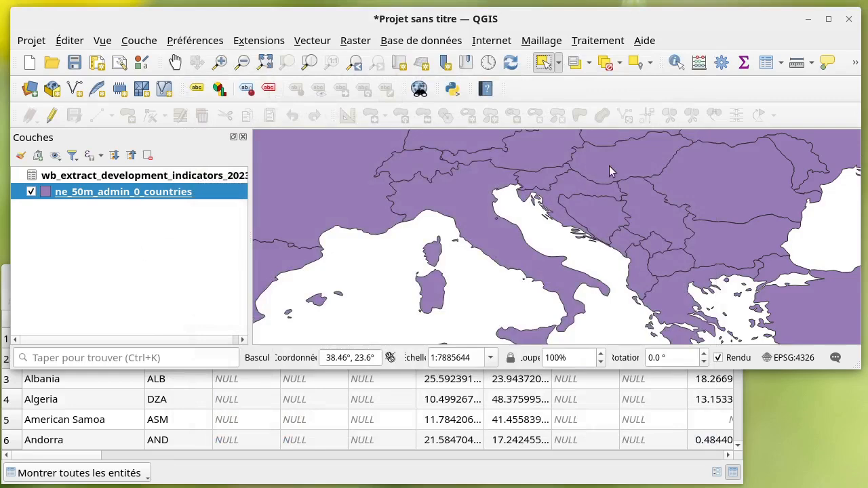
Open the attribute table of ne_50m_admin_0_countries and examine the joined World Bank indicator columns.
click(205, 195)
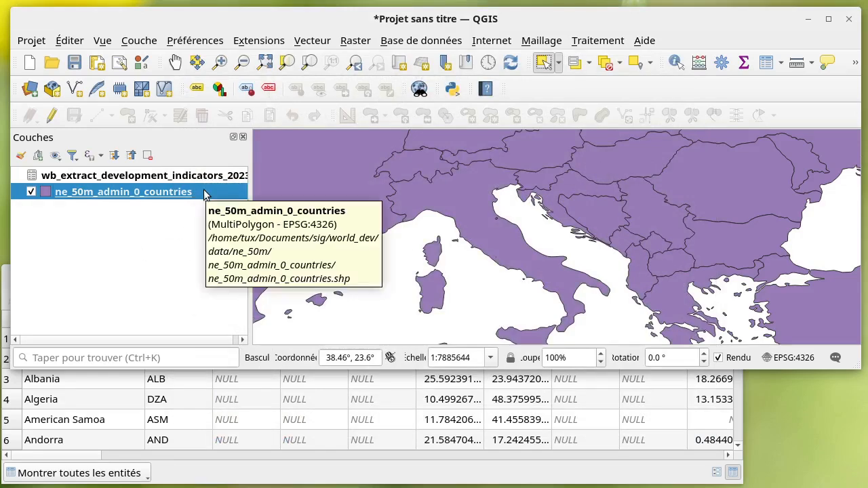
right_click(204, 194)
click(238, 215)
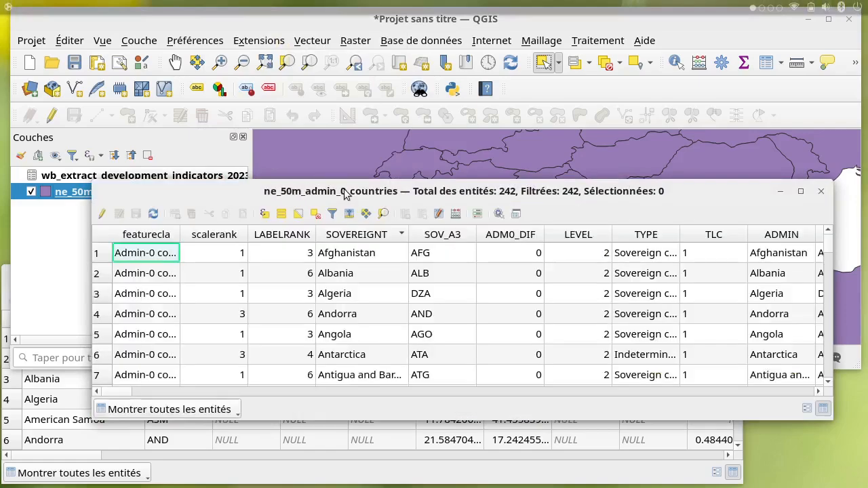
drag(345, 196, 323, 116)
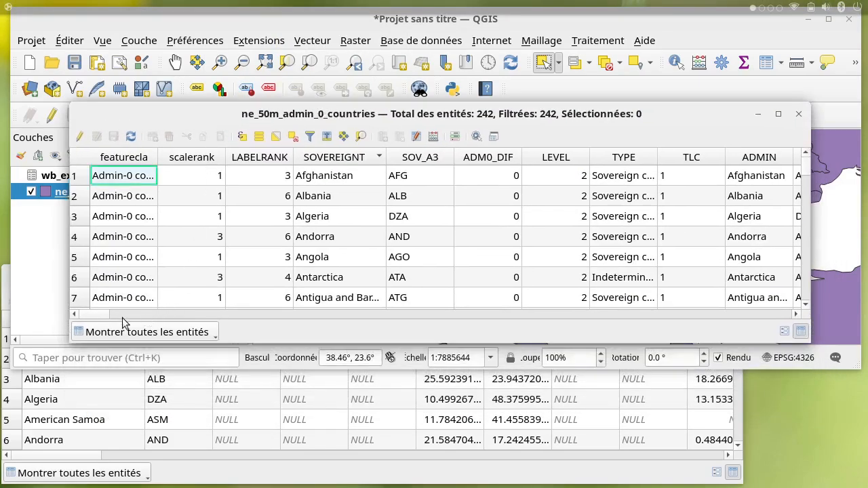
drag(102, 319, 748, 309)
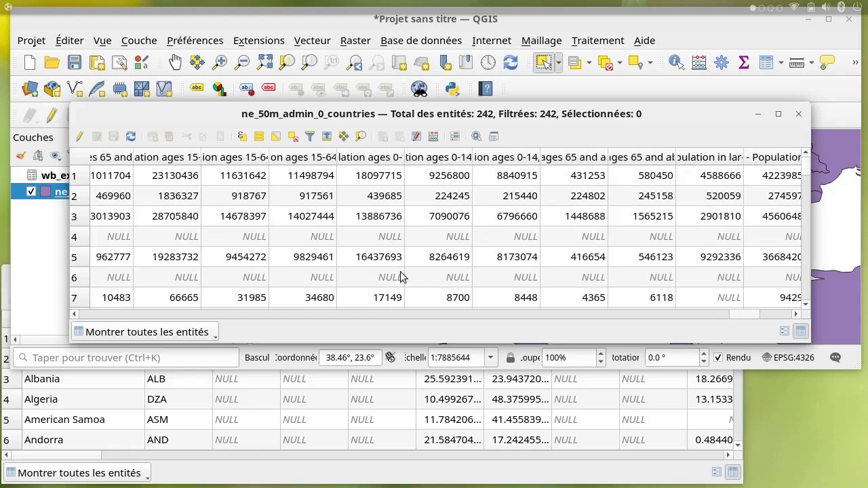
Widen the joined column for total population ages 65 and above until its full field name fits.
scroll(739, 314, left, 3)
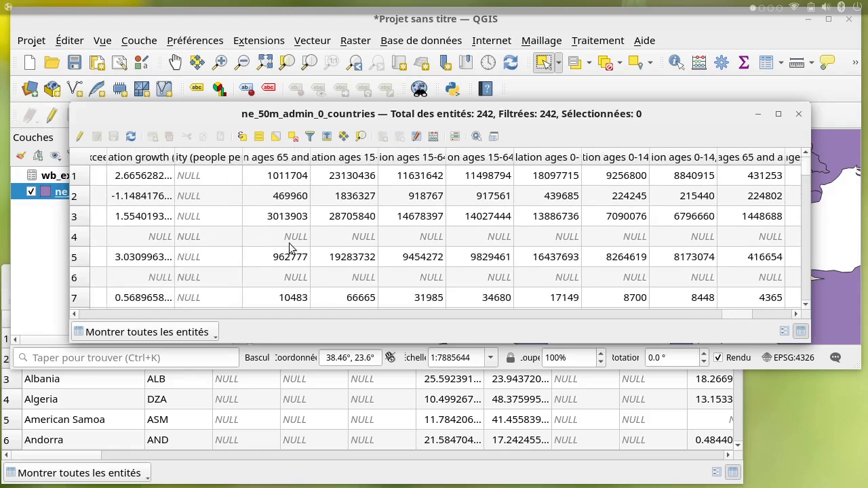
click(293, 242)
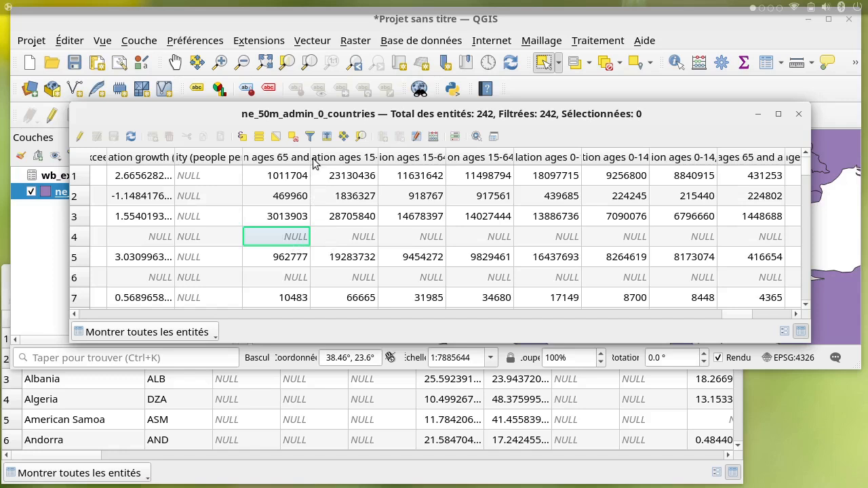
drag(312, 158, 655, 154)
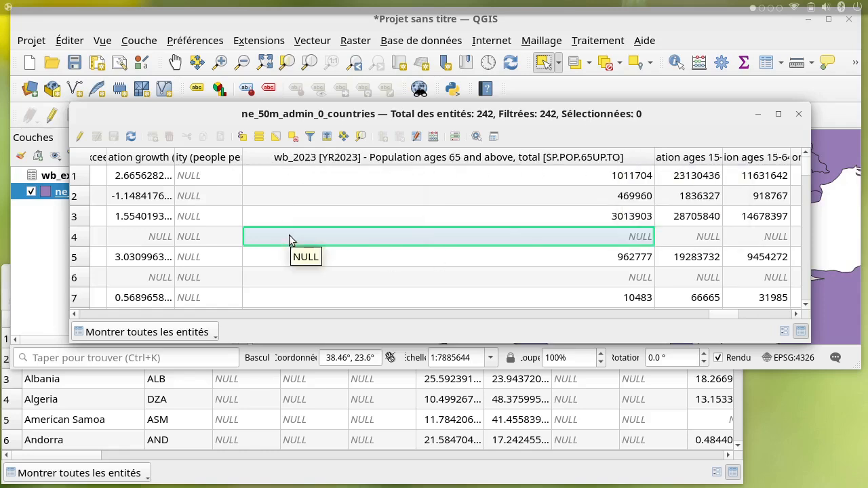
Select the Andorra record in the attribute table, check its country name and code columns, and close the table.
click(77, 236)
drag(728, 315, 67, 331)
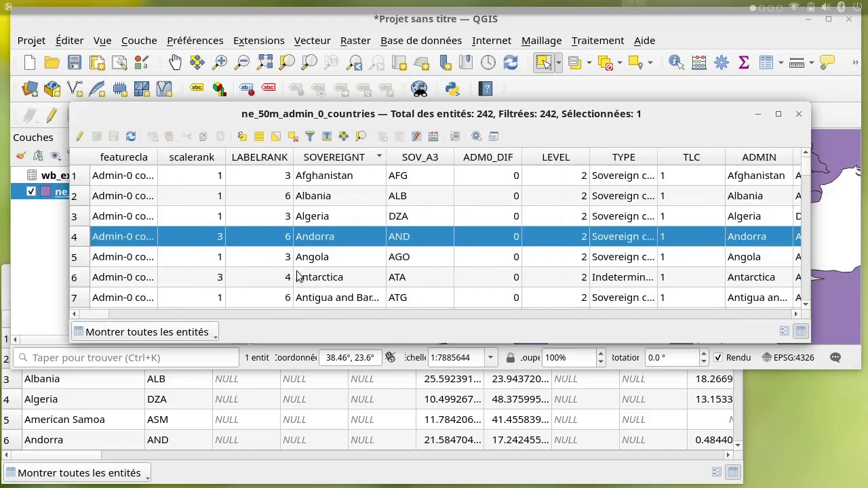
drag(436, 112, 465, 188)
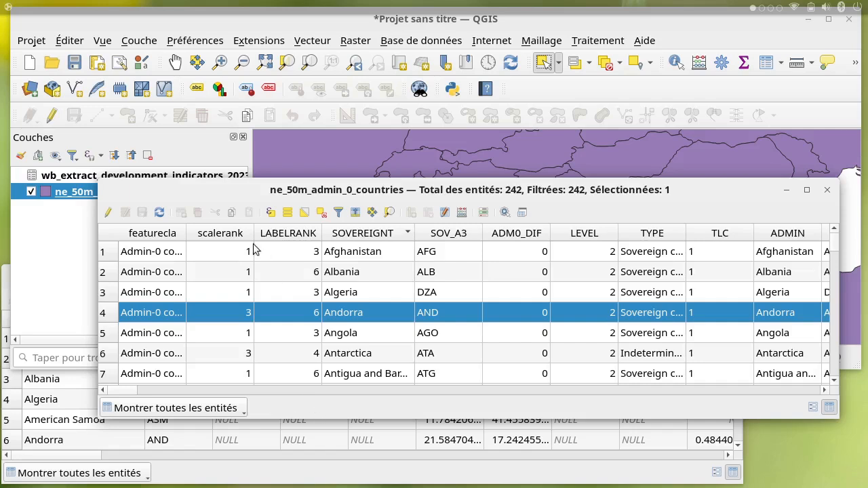
drag(259, 190, 222, 217)
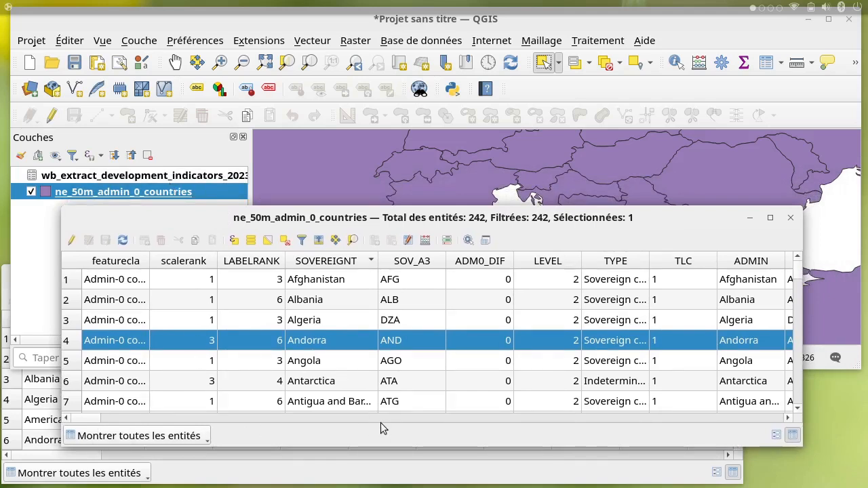
click(790, 218)
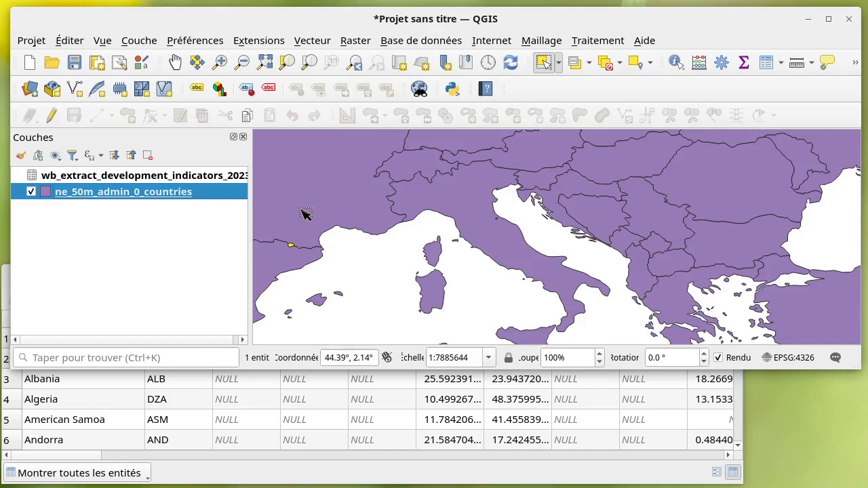
Set up an export of ne_50m_admin_0_countries in GeoPackage format to the file ne_countries_wb in the nant/data folder.
right_click(126, 192)
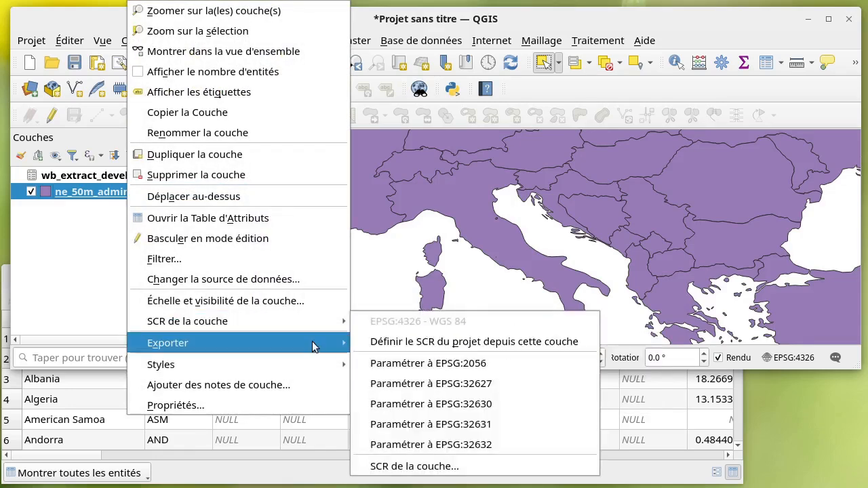
mouse_move(347, 345)
click(401, 343)
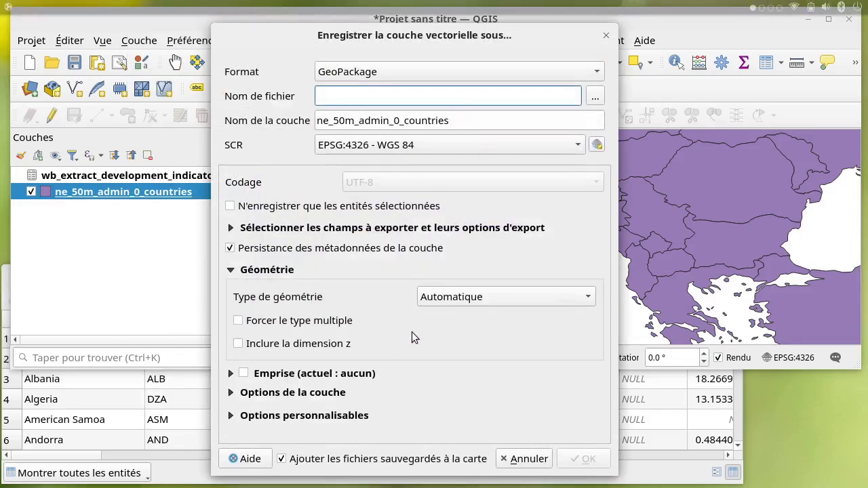
click(357, 78)
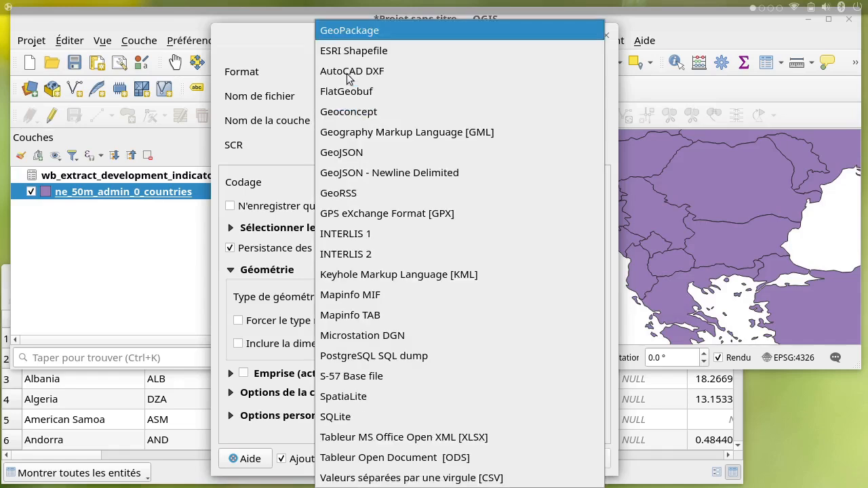
click(305, 48)
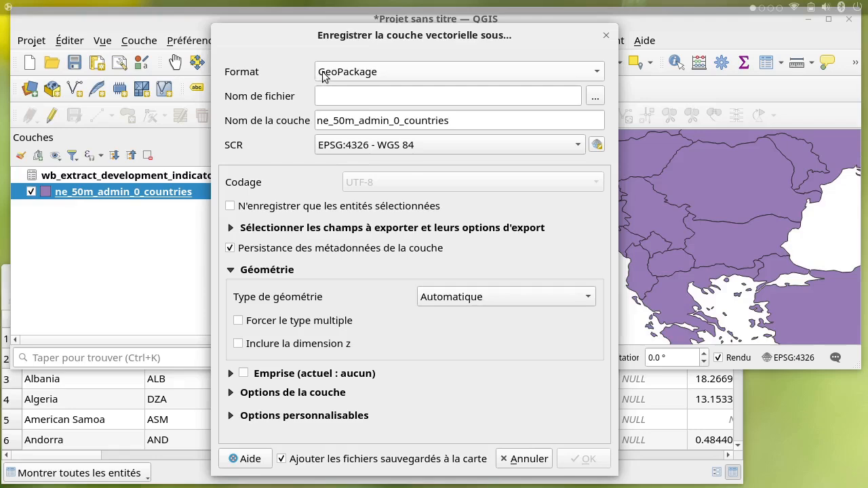
click(323, 72)
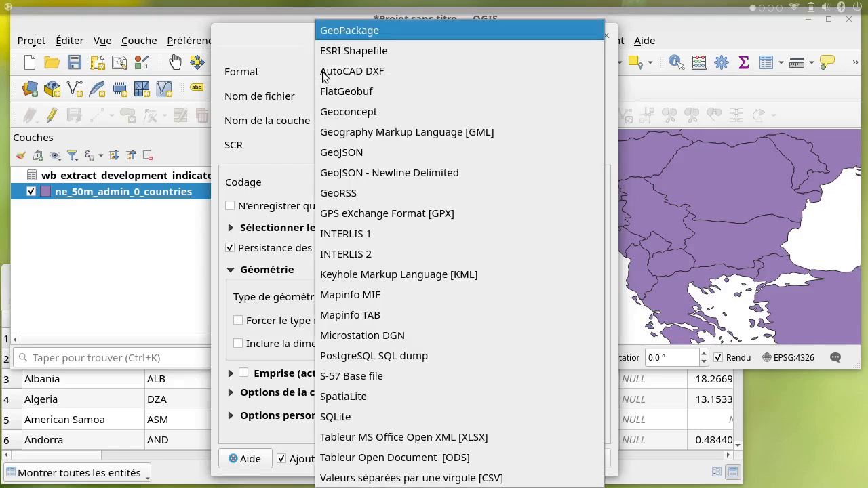
click(324, 36)
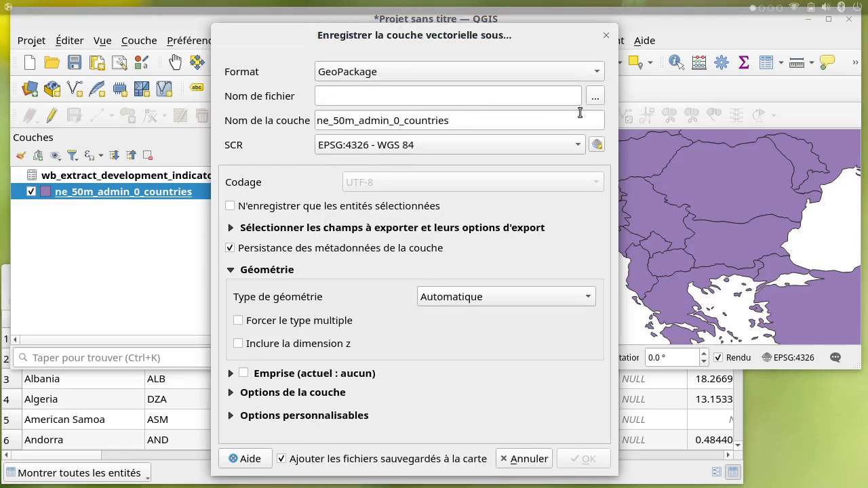
click(594, 97)
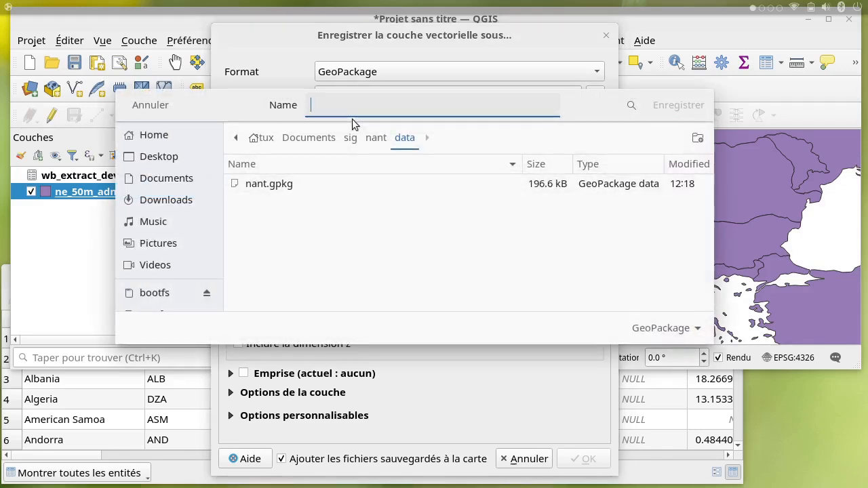
text(ne_countries_wb)
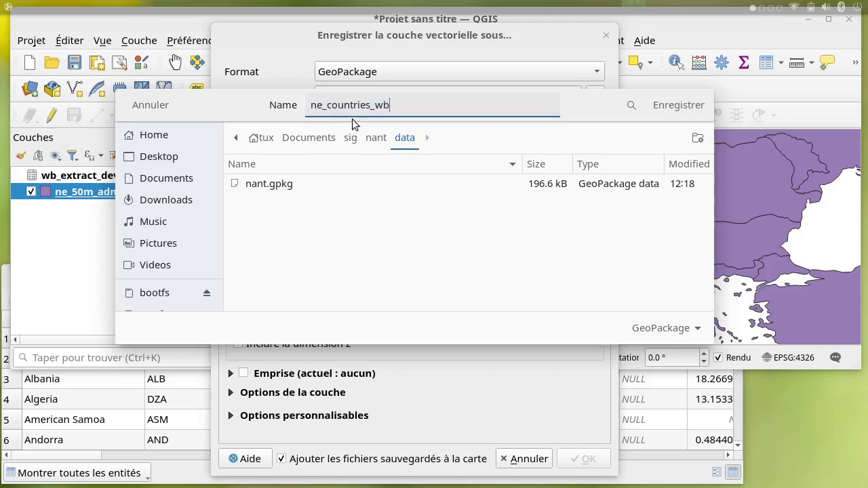
click(698, 112)
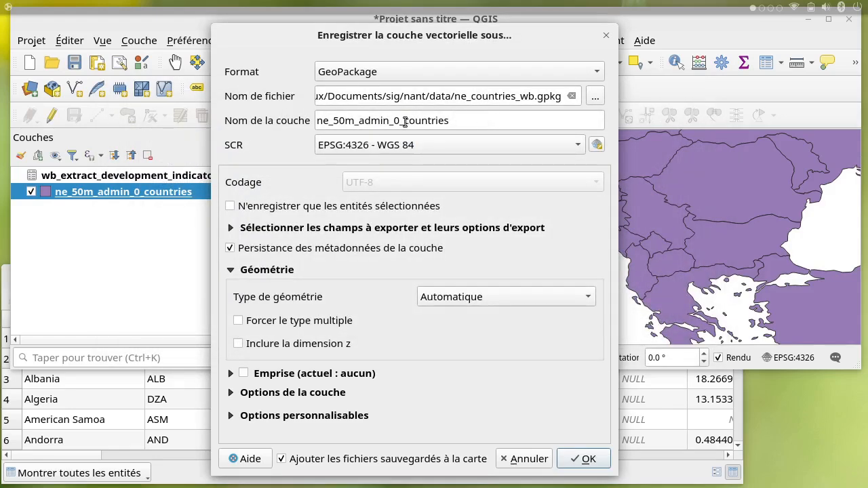
Name the exported layer pays and run the export, adding the saved layer to the map.
drag(486, 120, 280, 121)
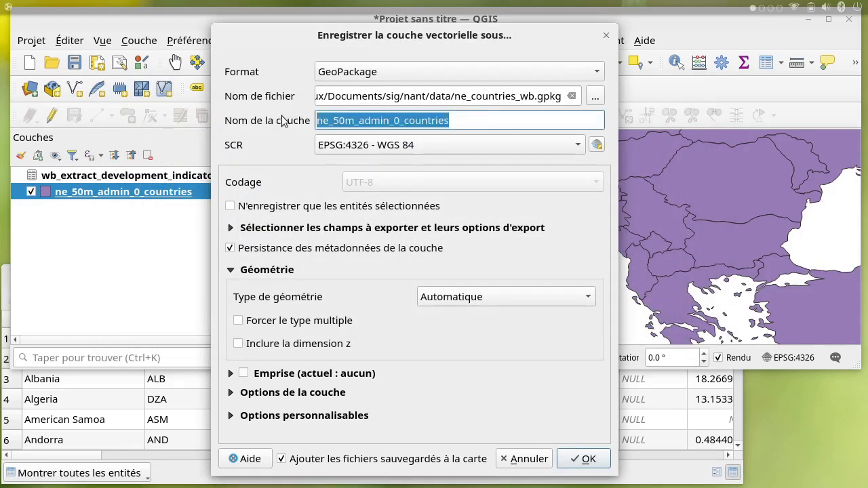
text(pays)
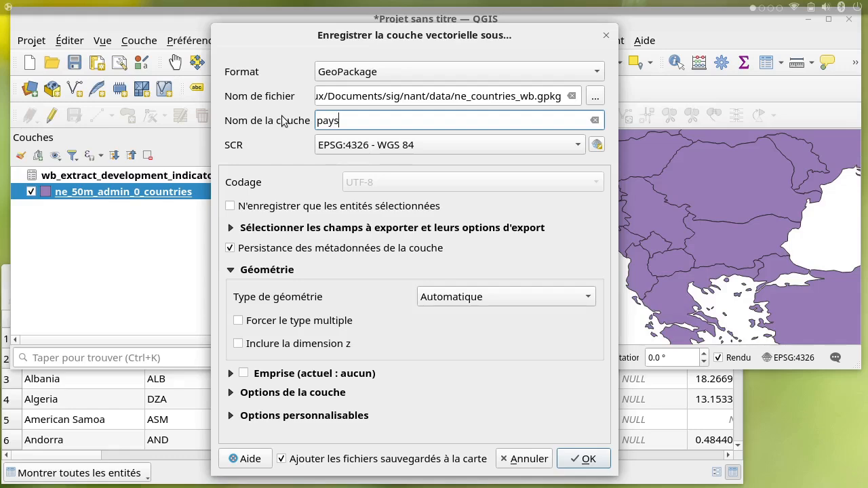
click(587, 459)
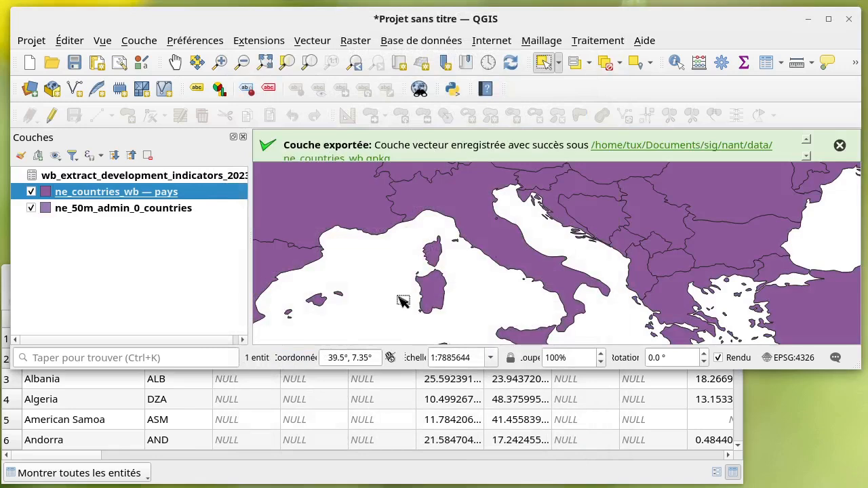
click(839, 145)
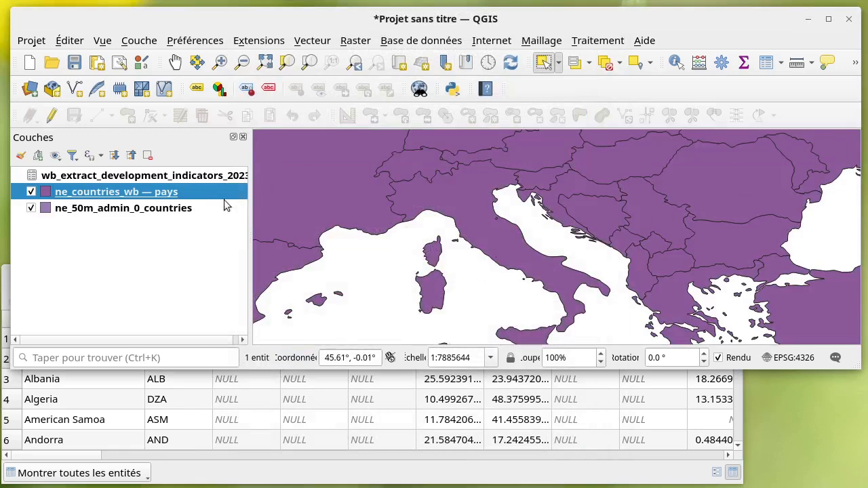
Remove the ne_50m_admin_0_countries and wb_extract_development_indicators_2023 layers from the project.
click(157, 210)
ctrl+click(156, 176)
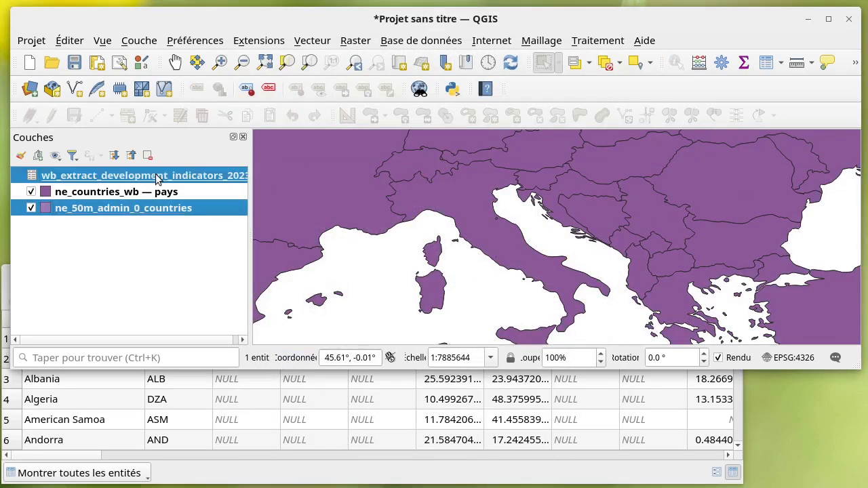
key(ctrl+d)
click(507, 191)
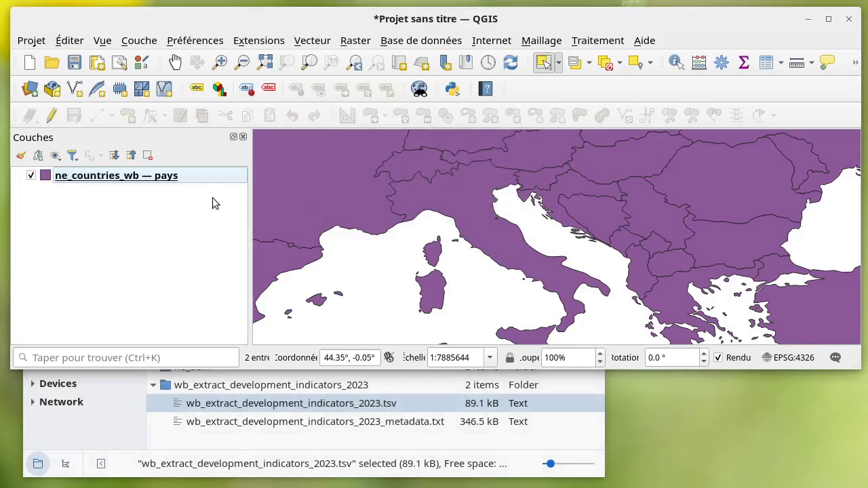
Open the attribute table of ne_countries_wb — pays and examine the World Bank population columns, including the full field name for males ages 0-14.
click(180, 176)
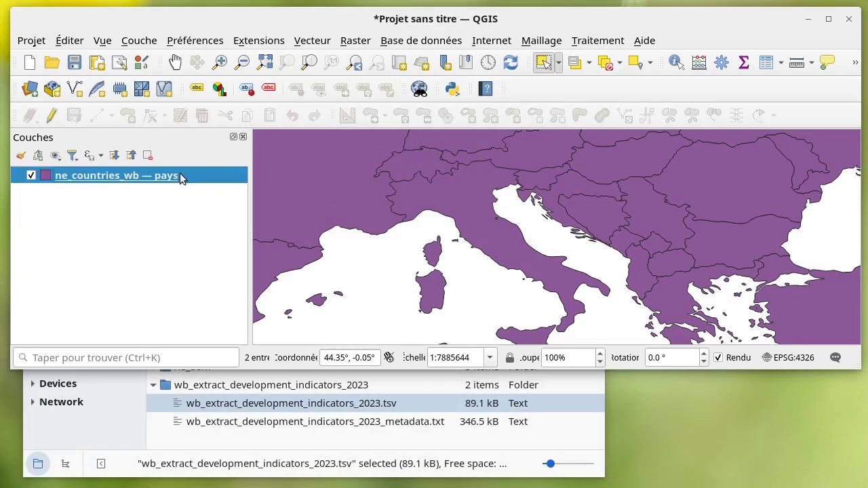
click(765, 62)
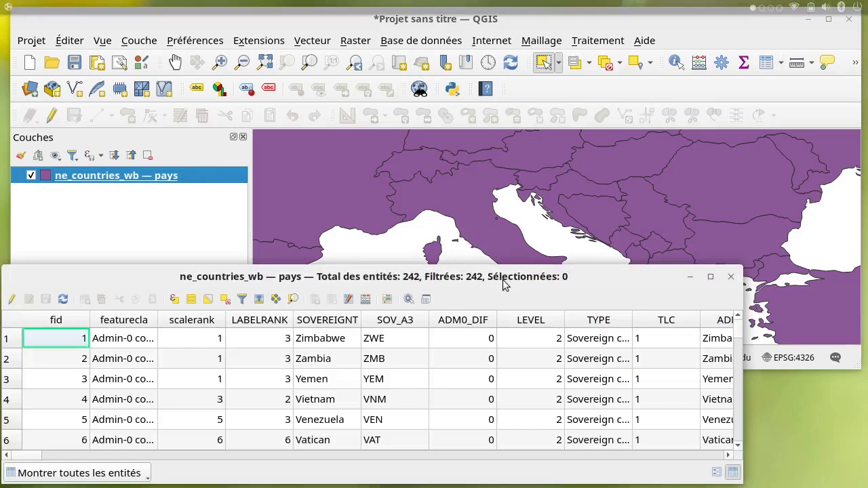
drag(505, 278, 523, 228)
drag(52, 407, 700, 425)
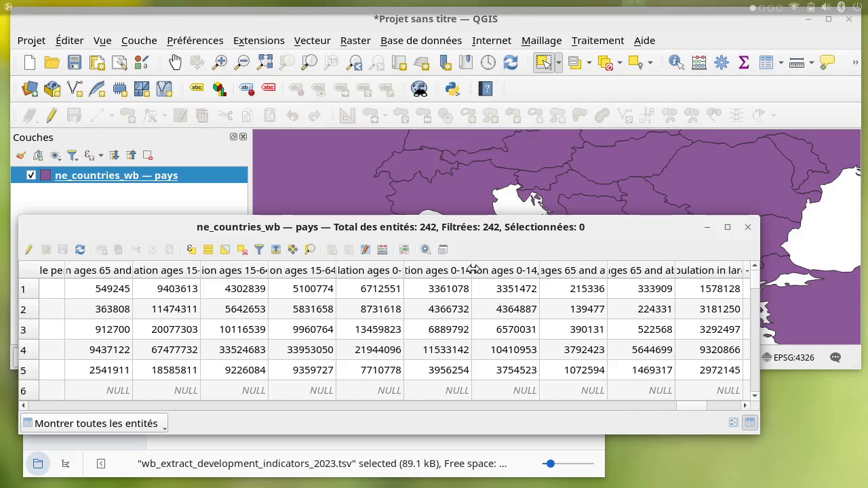
drag(472, 270, 720, 270)
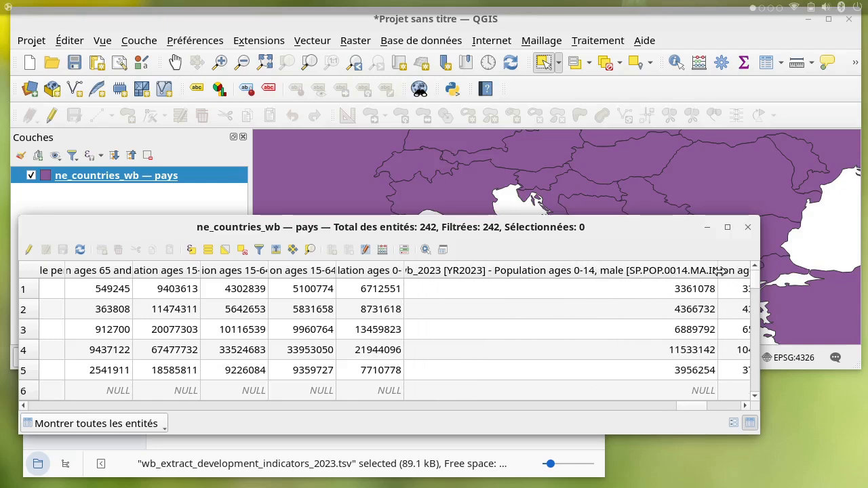
drag(688, 407, 697, 408)
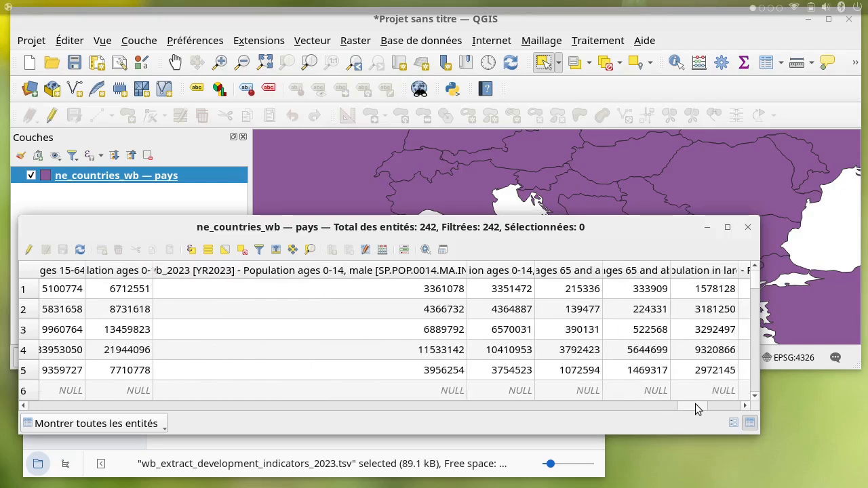
drag(467, 271, 240, 296)
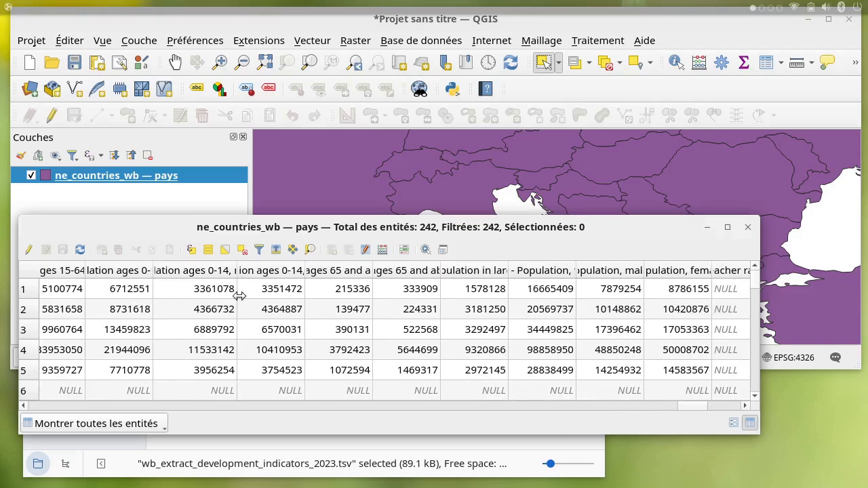
Switch to the file manager and point out the metadata.txt and .tsv files in the wb_extract_development_indicators_2023 folder.
click(263, 437)
click(272, 425)
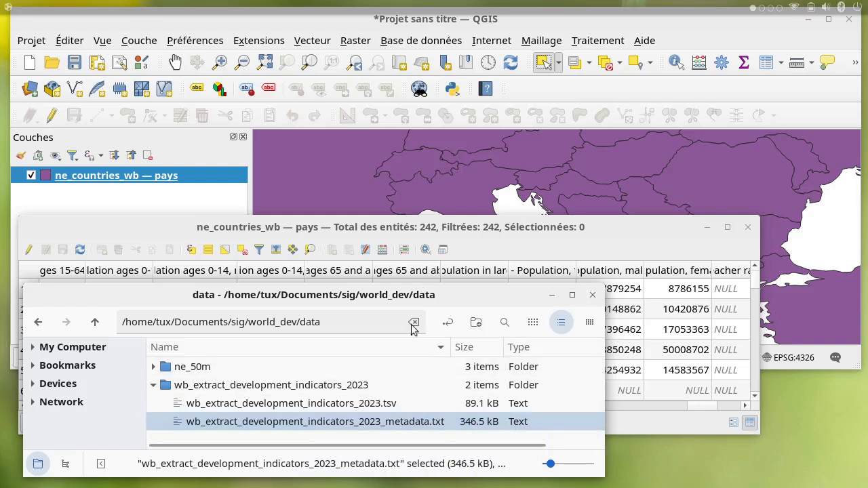
click(409, 407)
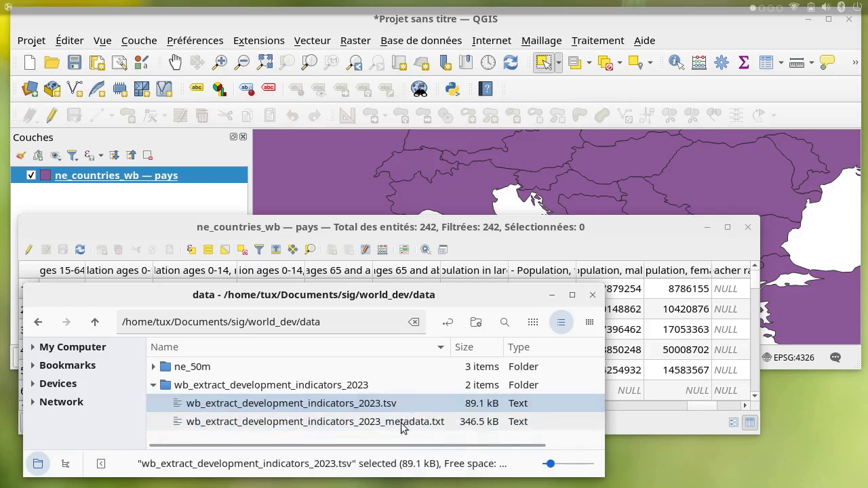